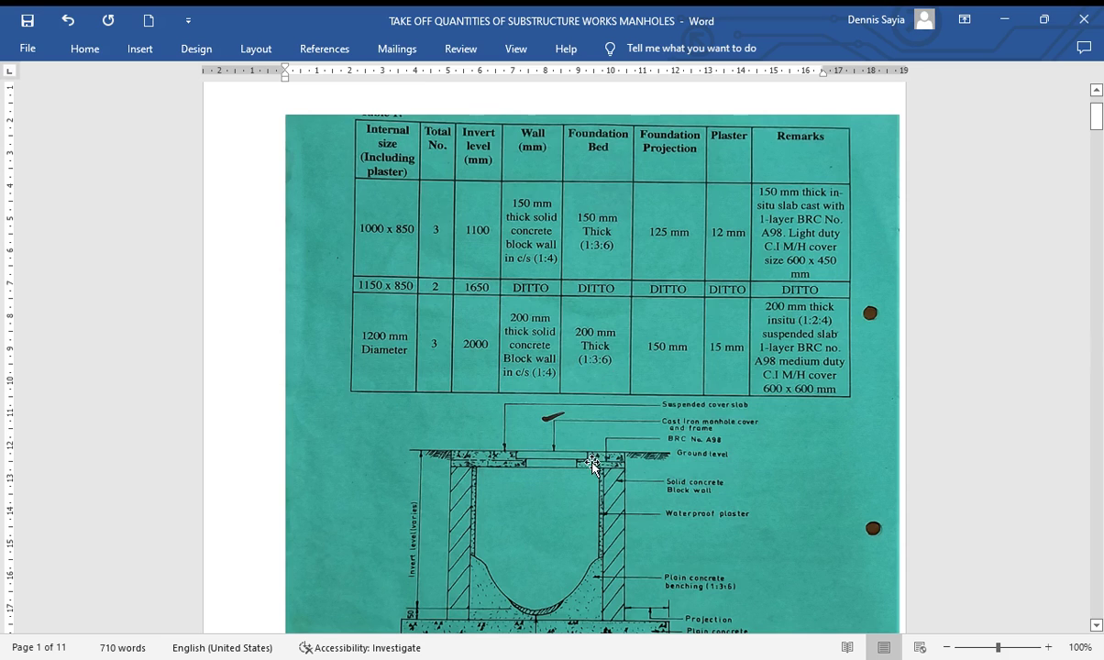
- Examine the manhole schedule table and the section drawing below it for sizes, invert levels, wall, foundation bed, projection and plaster details
{"action": "scroll", "coordinate": [584, 453], "scroll_direction": "up", "scroll_amount": 2}
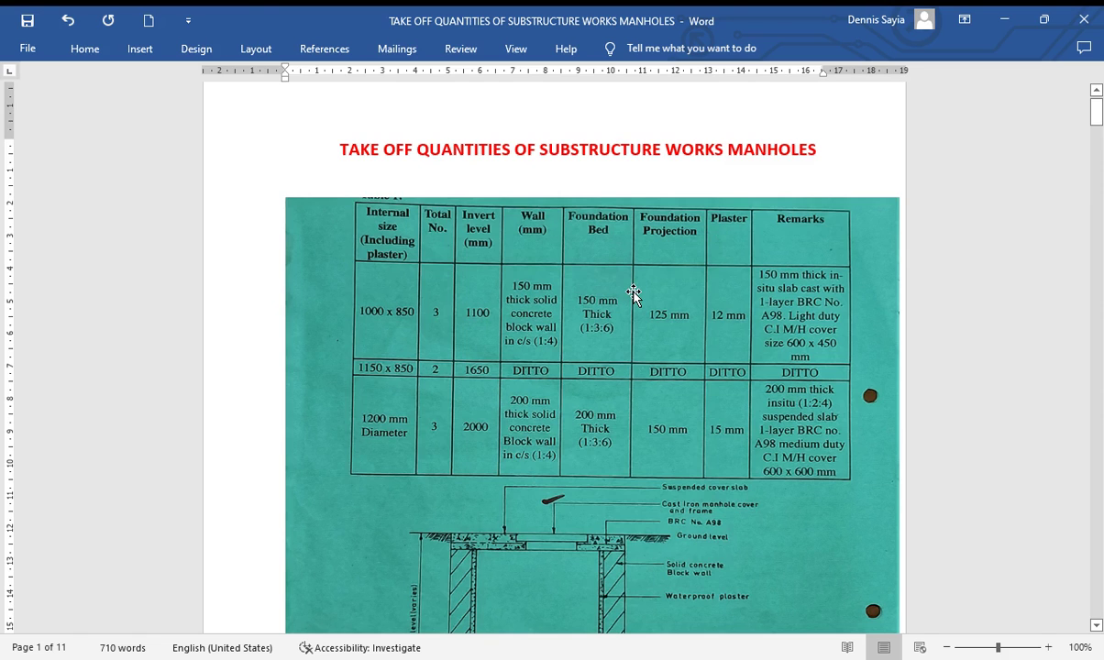
{"action": "scroll", "coordinate": [633, 291], "scroll_direction": "down", "scroll_amount": 1}
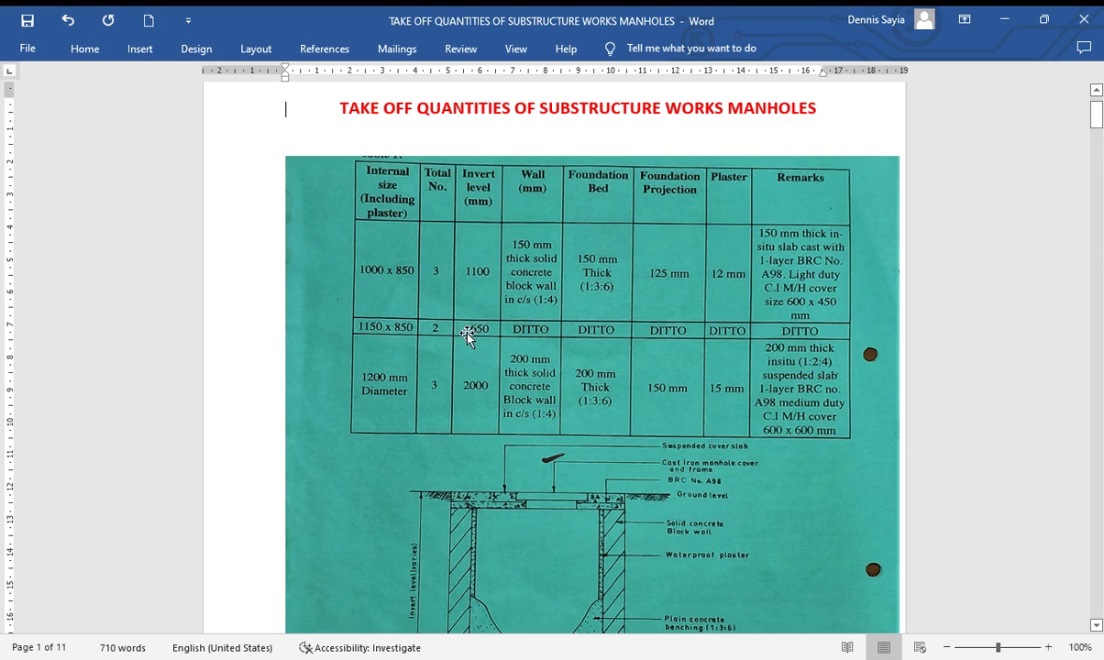
{"action": "left_click", "coordinate": [482, 356]}
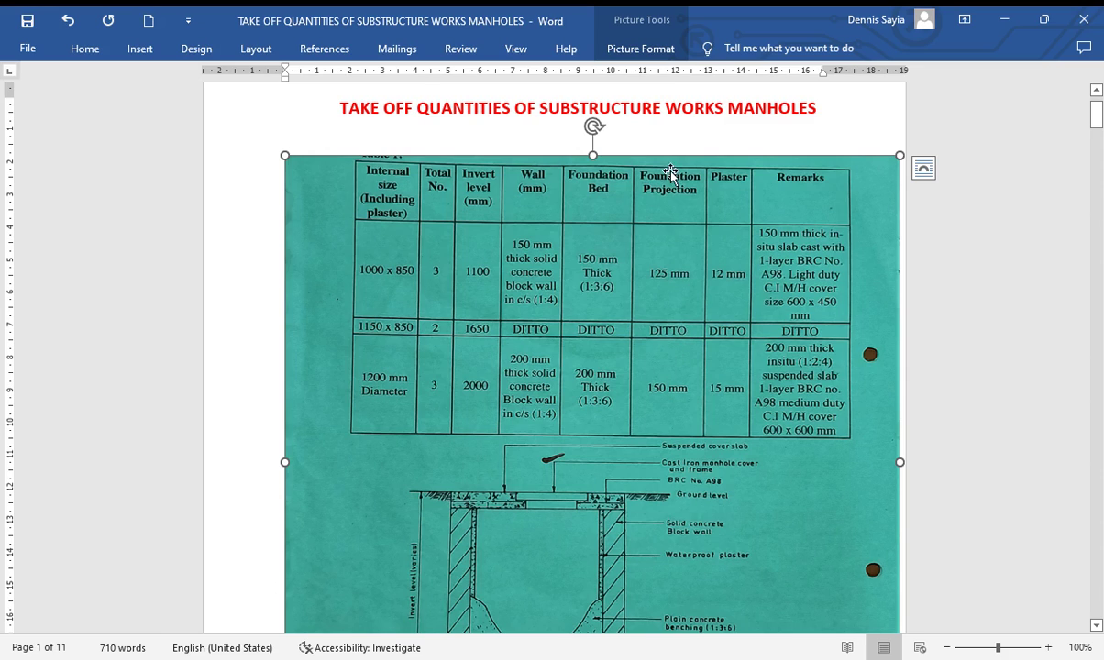
{"action": "scroll", "coordinate": [679, 238], "scroll_direction": "down", "scroll_amount": 3}
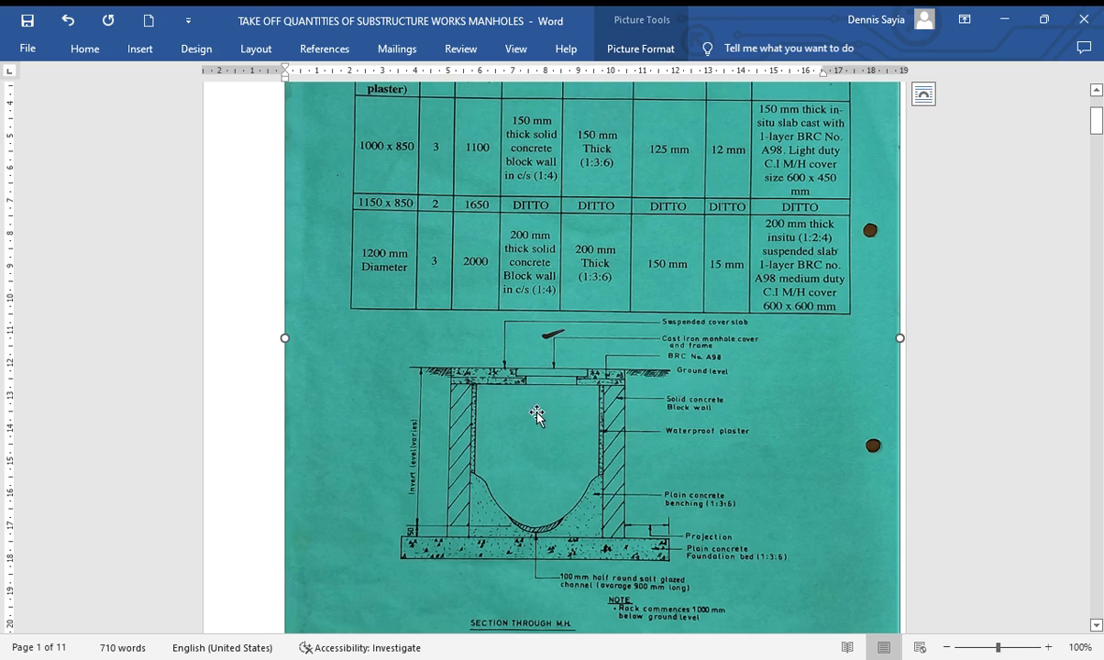
{"action": "scroll", "coordinate": [536, 417], "scroll_direction": "down", "scroll_amount": 1}
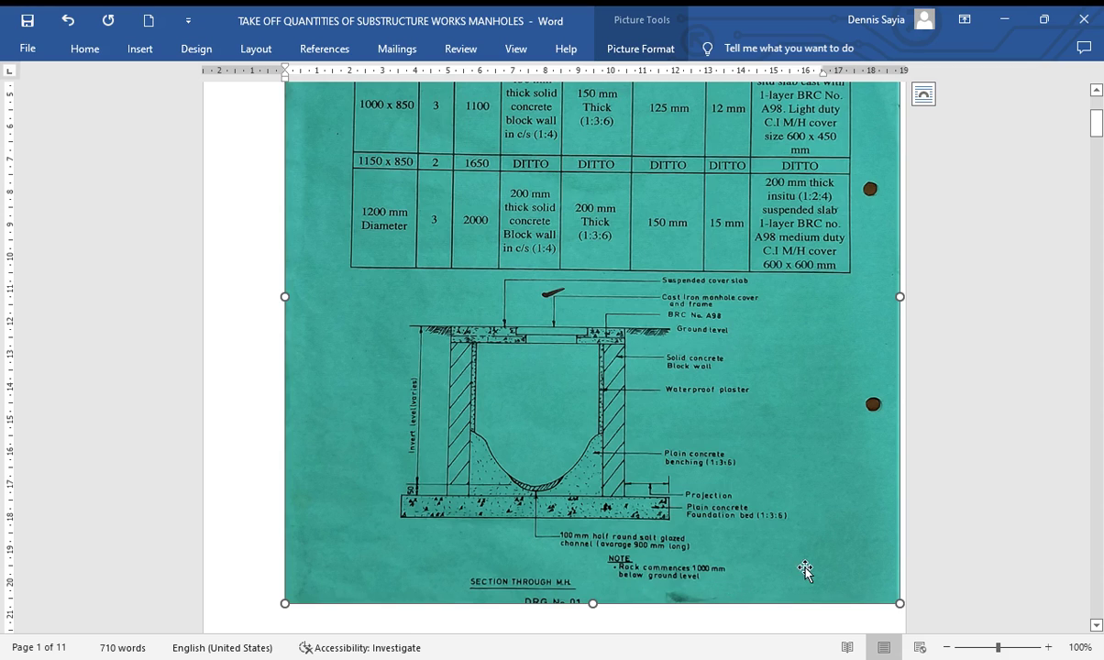
{"action": "scroll", "coordinate": [651, 495], "scroll_direction": "down", "scroll_amount": 1}
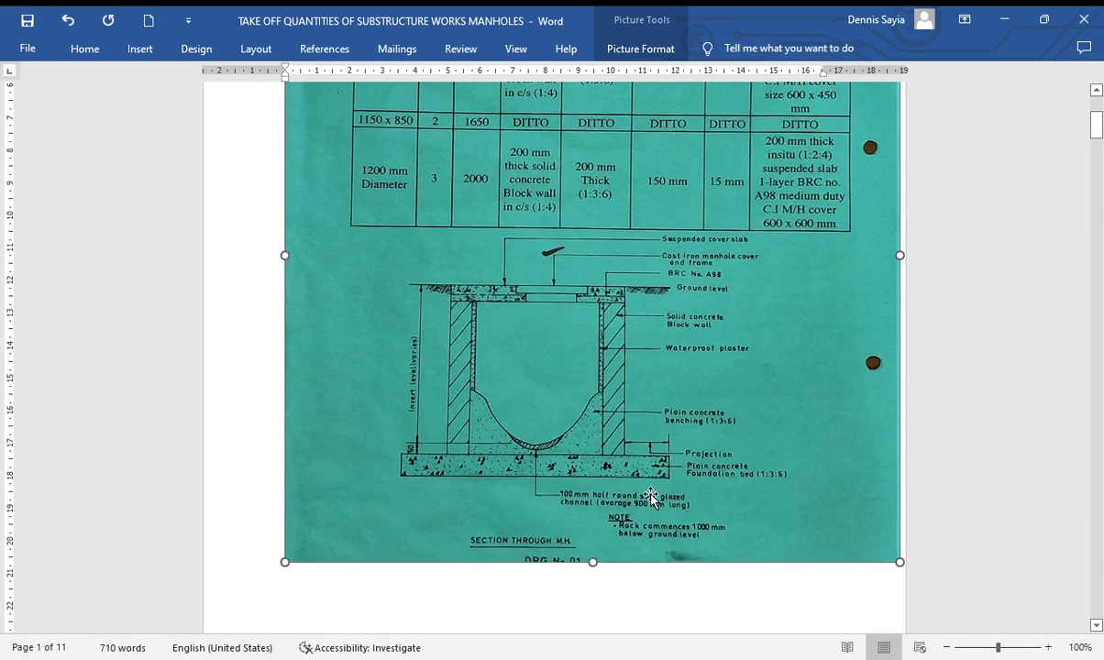
{"action": "scroll", "coordinate": [650, 496], "scroll_direction": "up", "scroll_amount": 1}
{"action": "scroll", "coordinate": [650, 496], "scroll_direction": "up", "scroll_amount": 5}
{"action": "scroll", "coordinate": [651, 501], "scroll_direction": "down", "scroll_amount": 2}
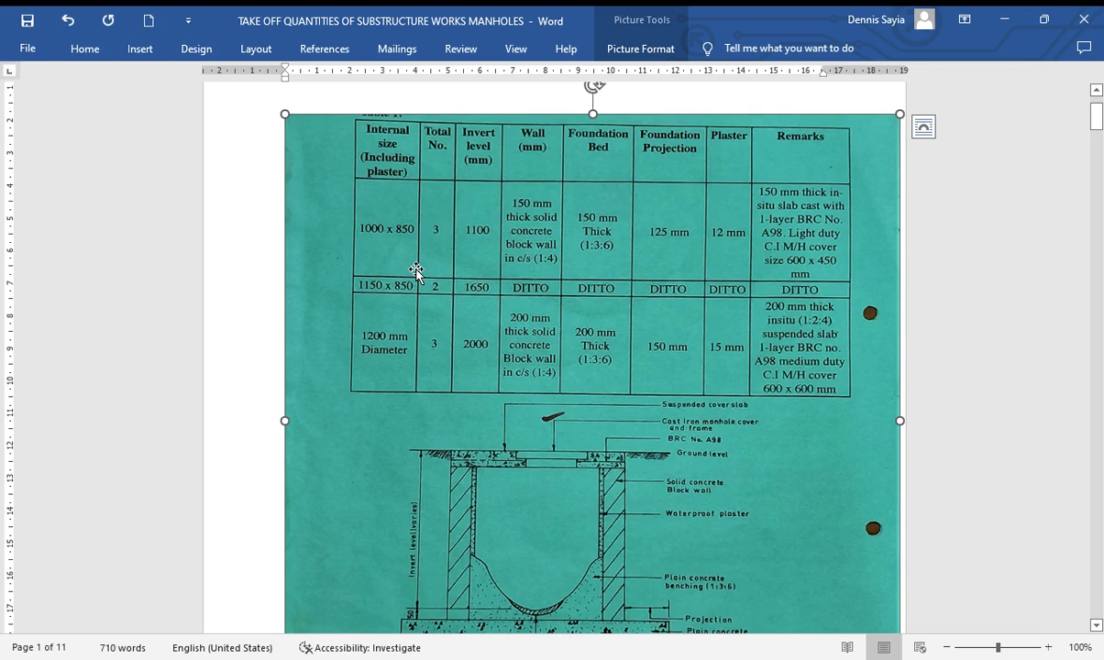
{"action": "scroll", "coordinate": [476, 307], "scroll_direction": "down", "scroll_amount": 2}
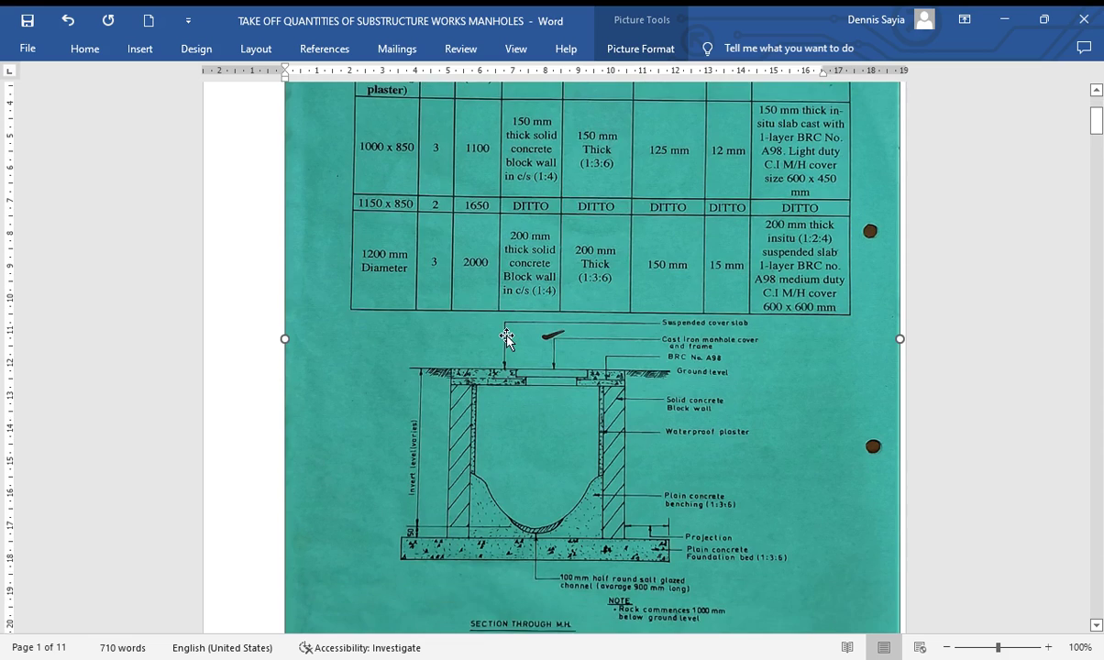
{"action": "scroll", "coordinate": [554, 387], "scroll_direction": "down", "scroll_amount": 3}
{"action": "scroll", "coordinate": [563, 402], "scroll_direction": "up", "scroll_amount": 3}
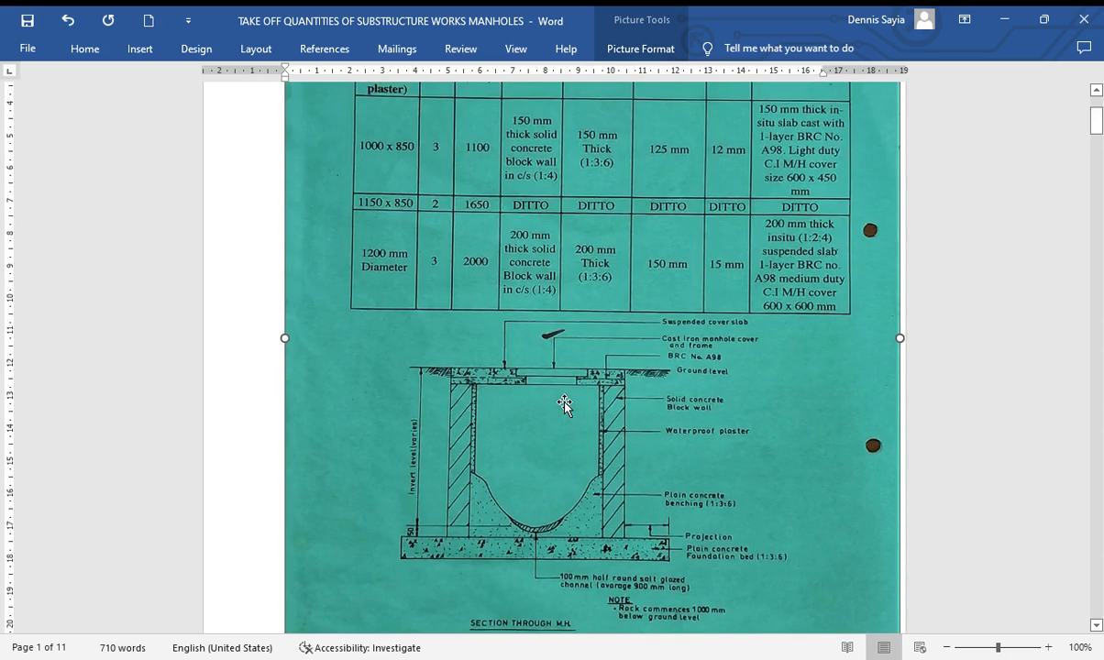
{"action": "scroll", "coordinate": [564, 403], "scroll_direction": "down", "scroll_amount": 3}
{"action": "scroll", "coordinate": [571, 413], "scroll_direction": "up", "scroll_amount": 5}
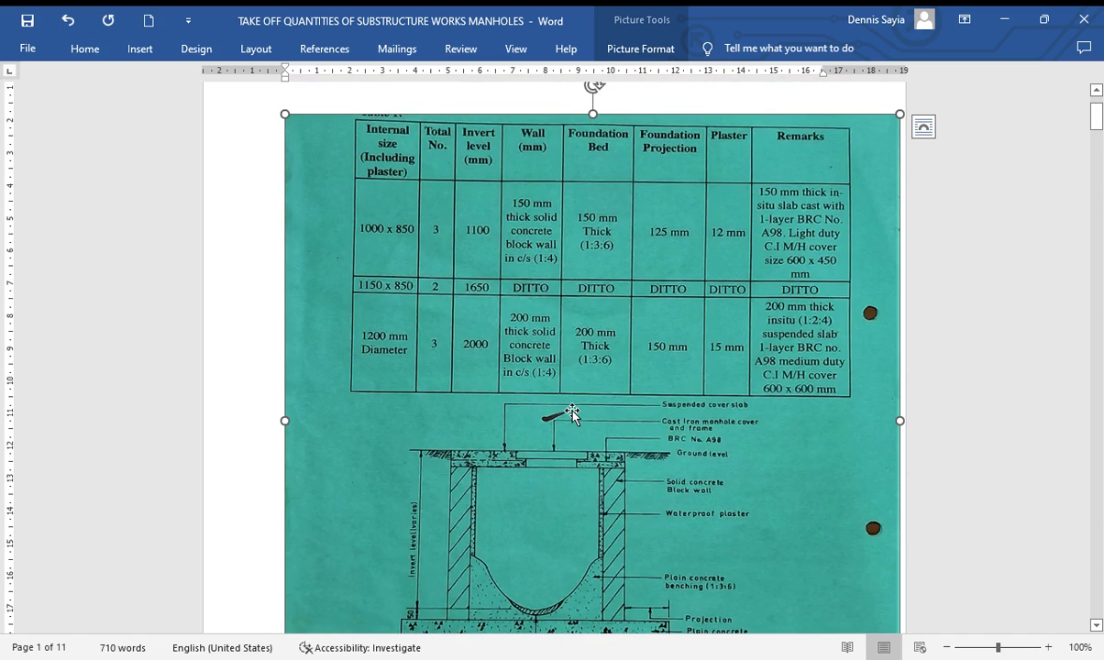
- Read the list of substructure items to measure and compare it with the manhole schedule and section drawing
{"action": "scroll", "coordinate": [571, 414], "scroll_direction": "down", "scroll_amount": 14}
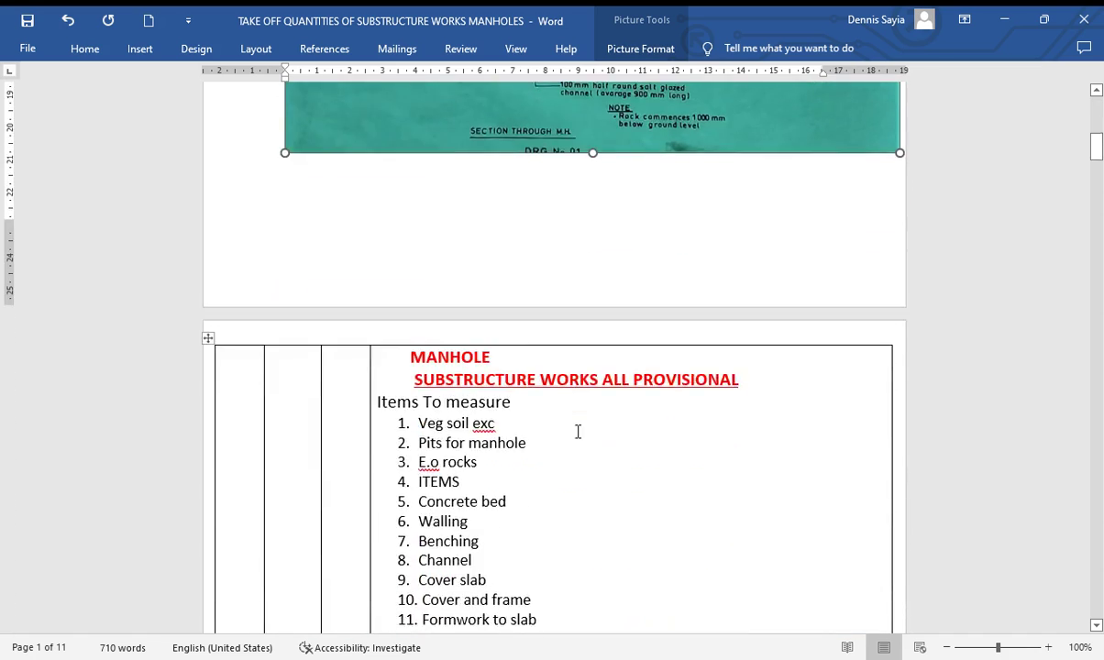
{"action": "scroll", "coordinate": [578, 431], "scroll_direction": "down", "scroll_amount": 3}
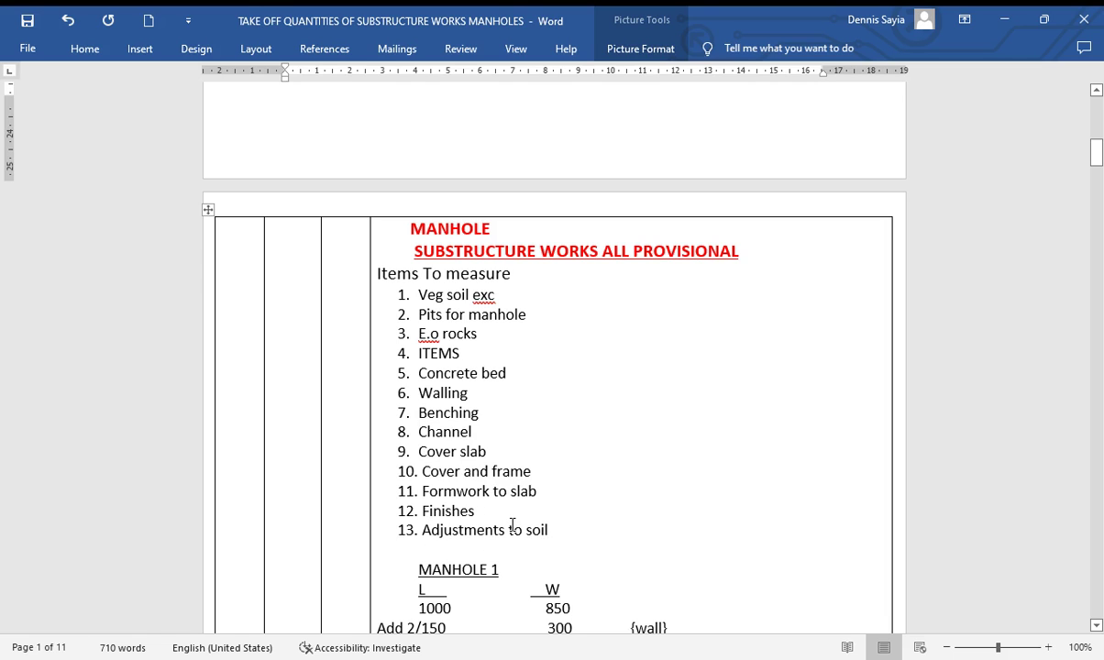
{"action": "scroll", "coordinate": [509, 520], "scroll_direction": "up", "scroll_amount": 2}
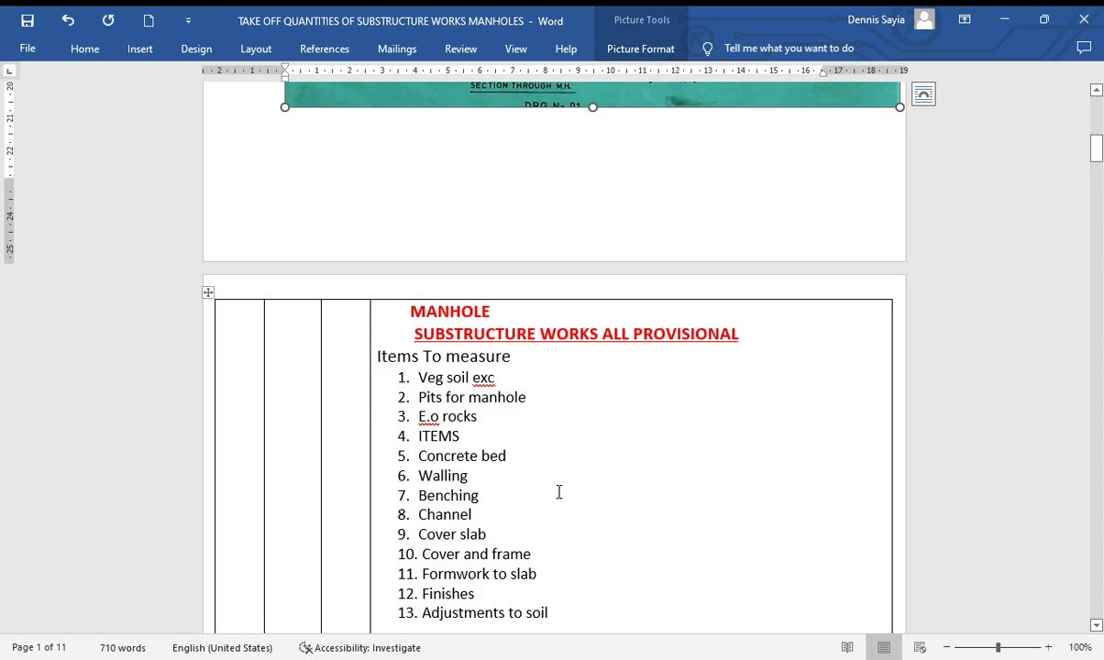
{"action": "scroll", "coordinate": [541, 476], "scroll_direction": "up", "scroll_amount": 10}
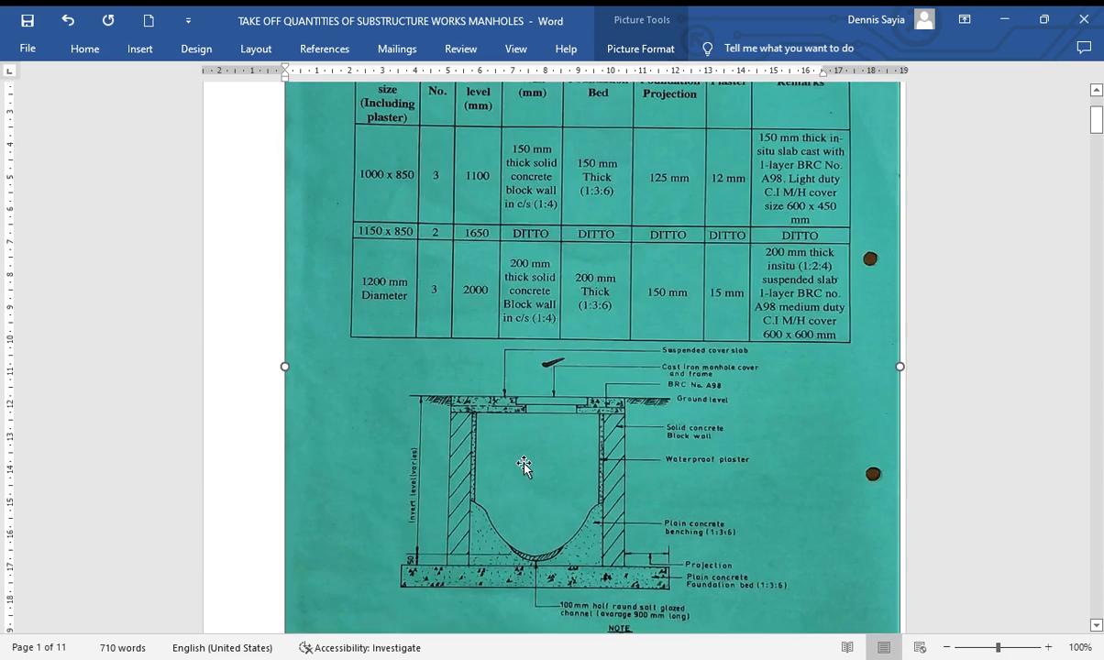
{"action": "scroll", "coordinate": [524, 465], "scroll_direction": "up", "scroll_amount": 2}
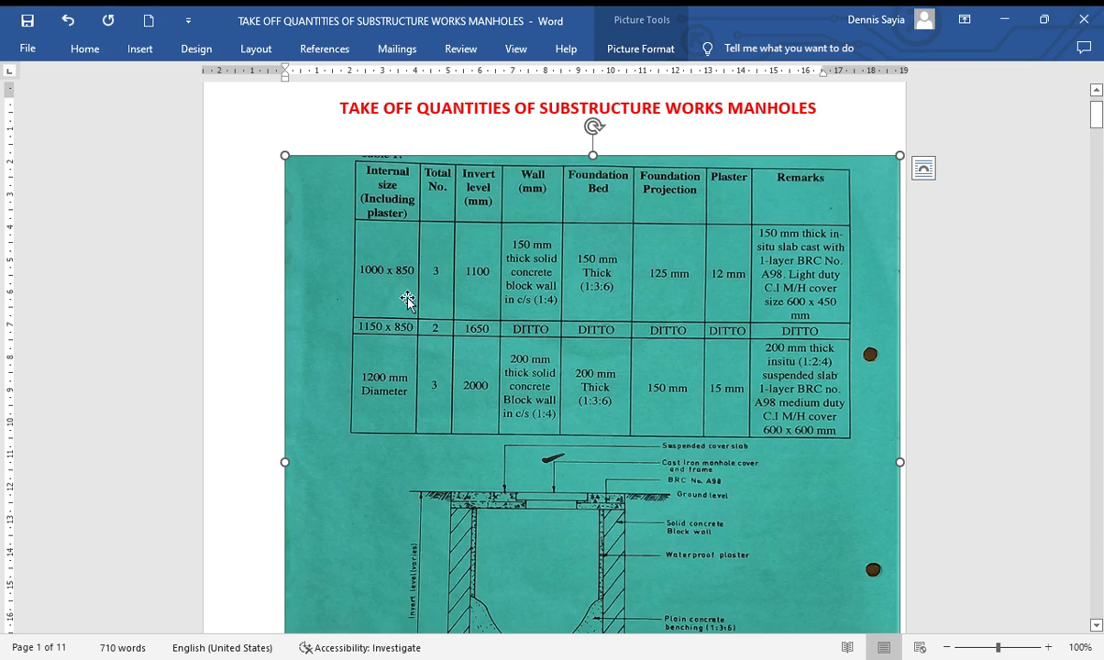
{"action": "scroll", "coordinate": [598, 341], "scroll_direction": "down", "scroll_amount": 1}
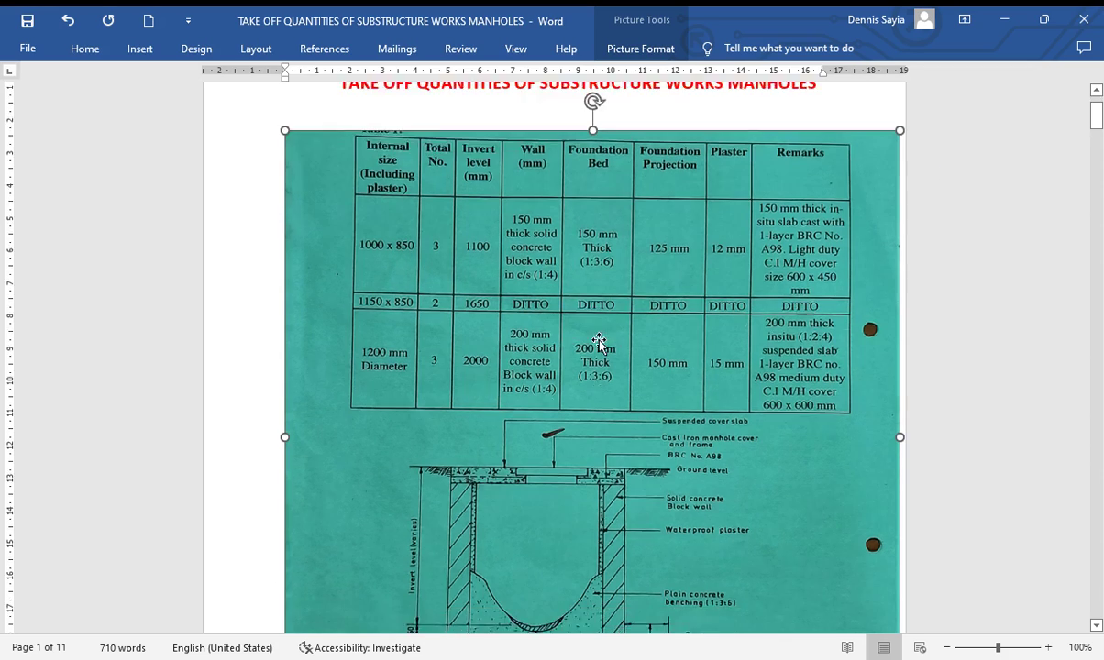
{"action": "scroll", "coordinate": [598, 341], "scroll_direction": "down", "scroll_amount": 3}
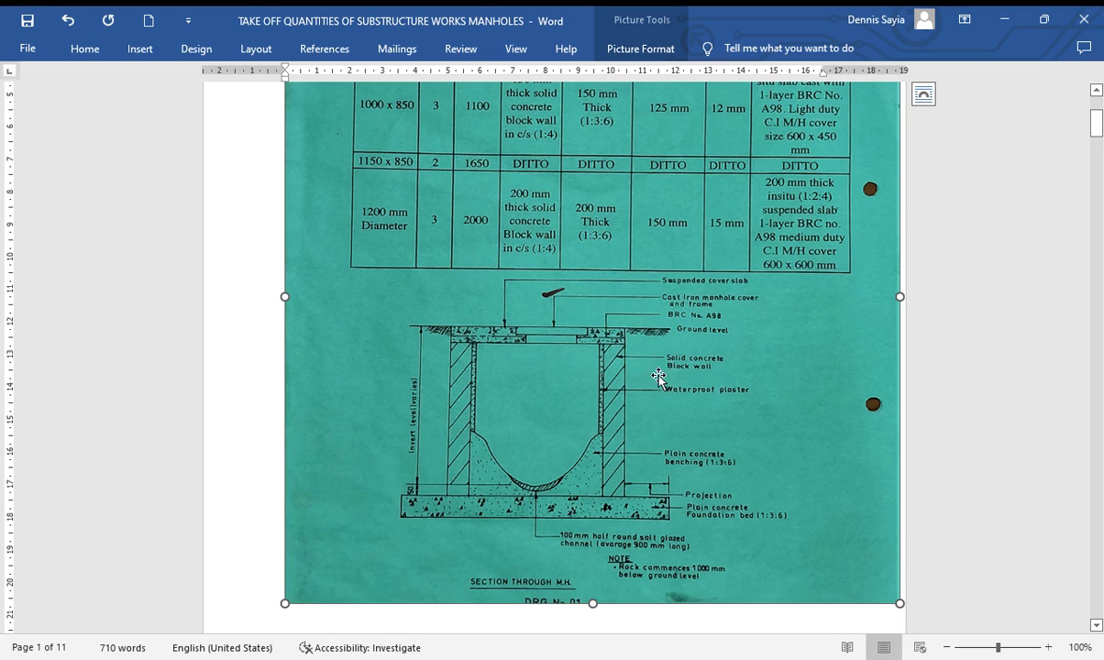
{"action": "scroll", "coordinate": [660, 383], "scroll_direction": "up", "scroll_amount": 2}
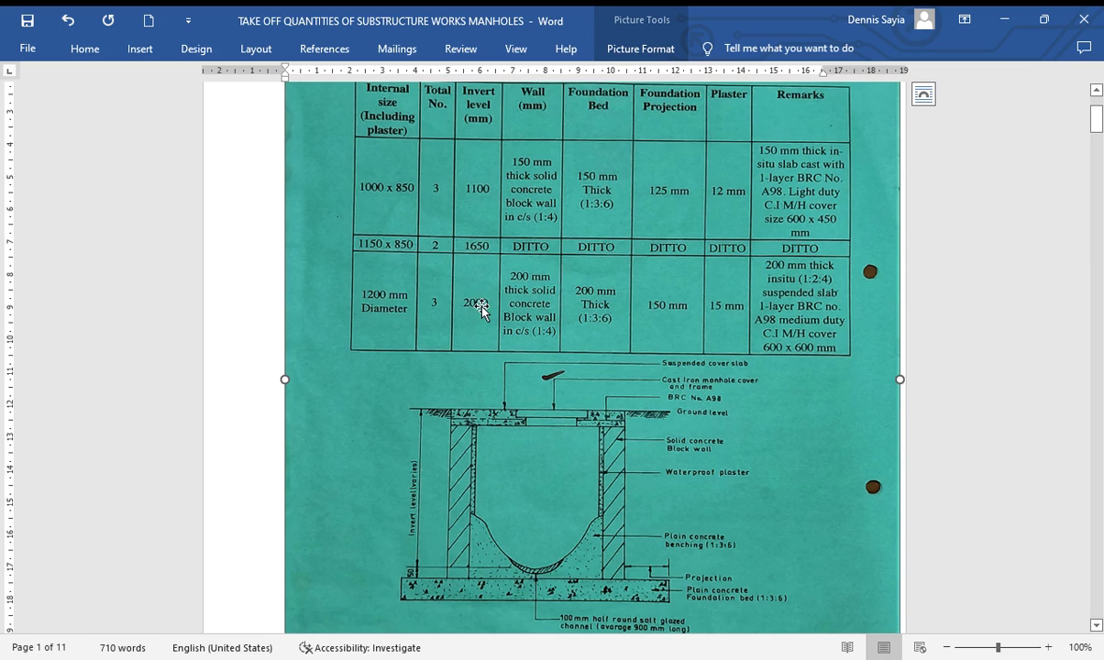
{"action": "scroll", "coordinate": [488, 341], "scroll_direction": "down", "scroll_amount": 6}
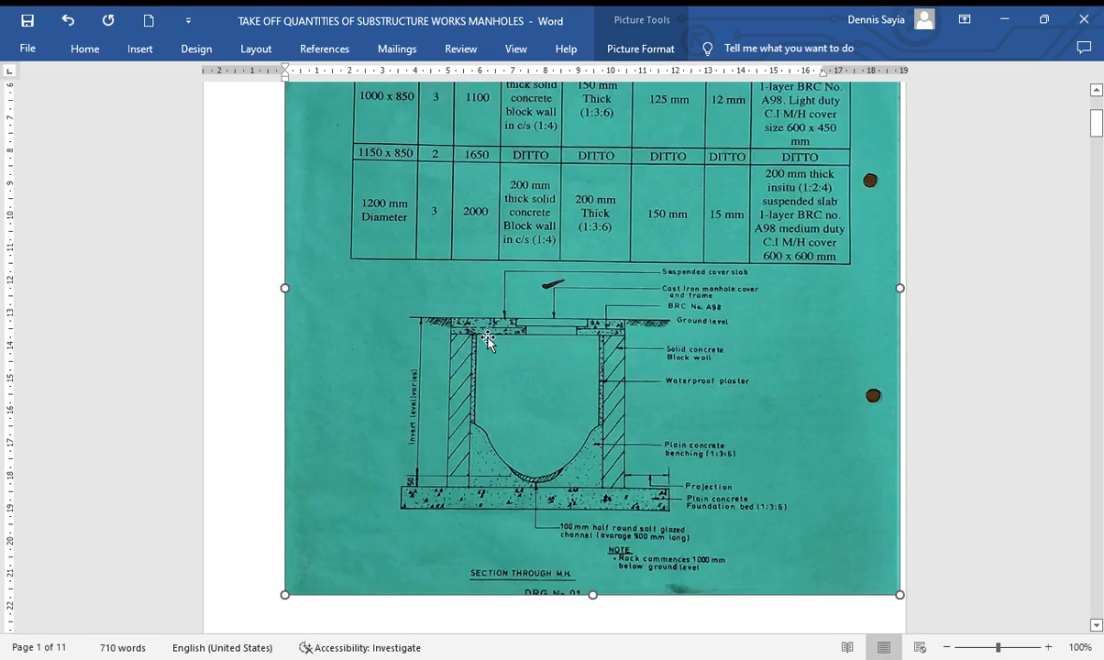
- Check the length, width and diameter calculations for manholes 1, 2 and 3 against the schedule's internal sizes and quantities
{"action": "scroll", "coordinate": [502, 346], "scroll_direction": "down", "scroll_amount": 12}
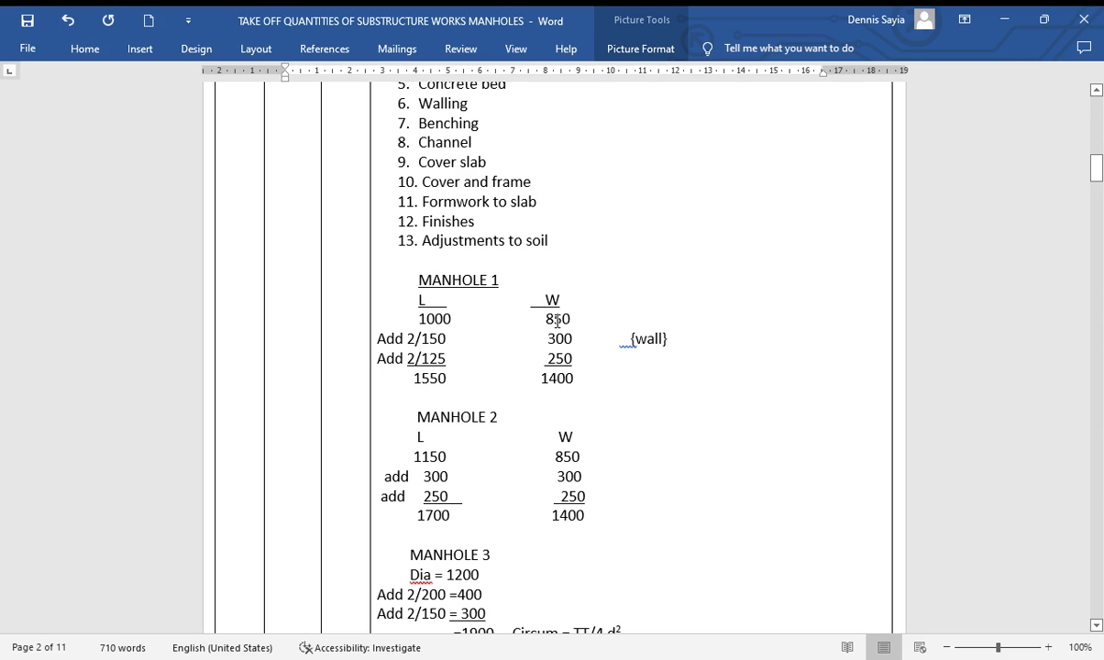
{"action": "scroll", "coordinate": [557, 321], "scroll_direction": "up", "scroll_amount": 3}
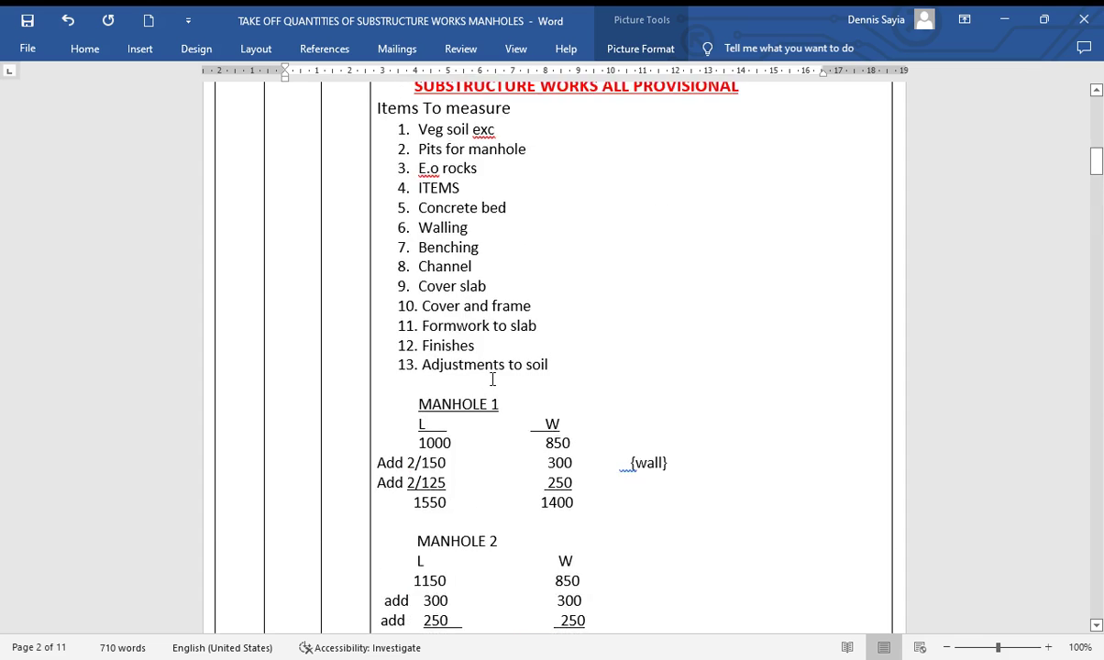
{"action": "scroll", "coordinate": [493, 379], "scroll_direction": "up", "scroll_amount": 20}
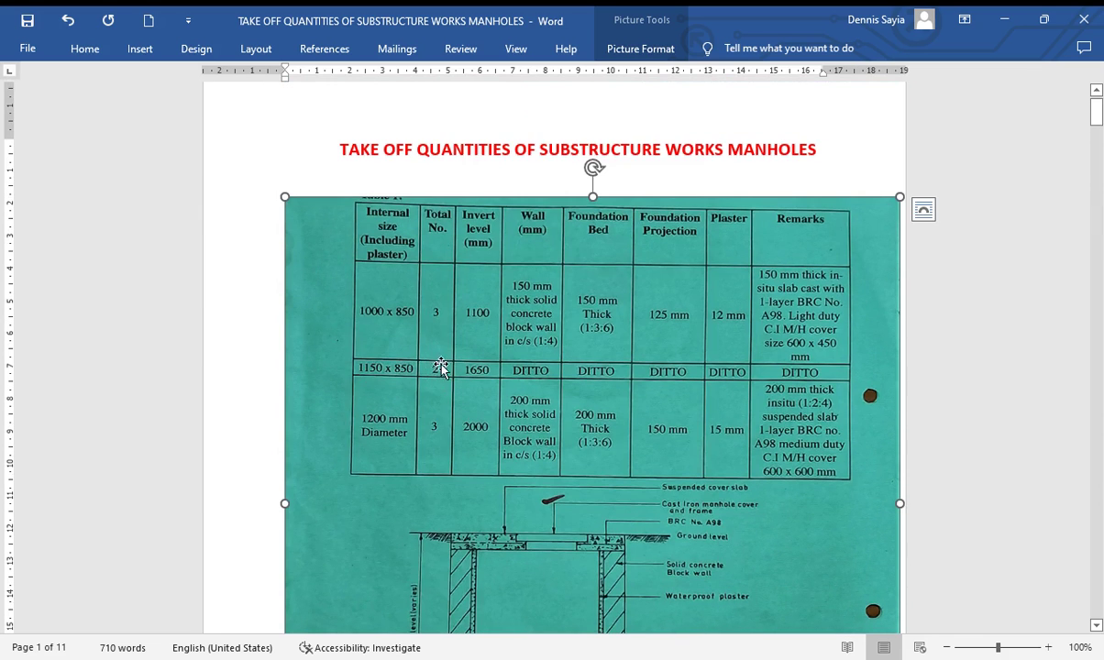
{"action": "scroll", "coordinate": [441, 367], "scroll_direction": "down", "scroll_amount": 20}
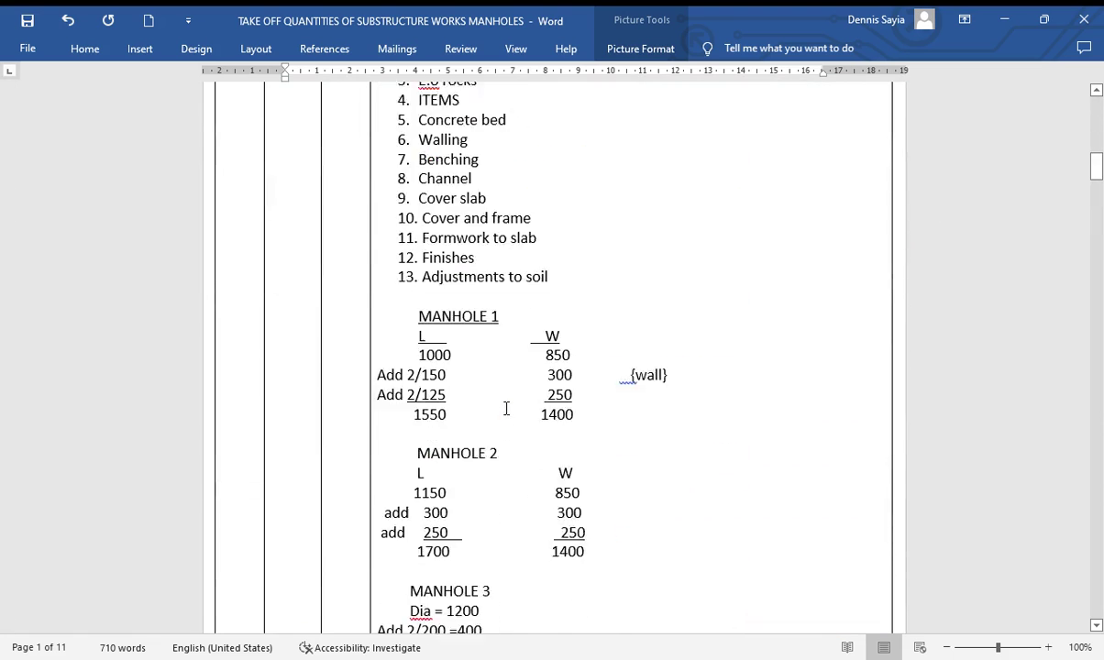
{"action": "scroll", "coordinate": [506, 408], "scroll_direction": "down", "scroll_amount": 3}
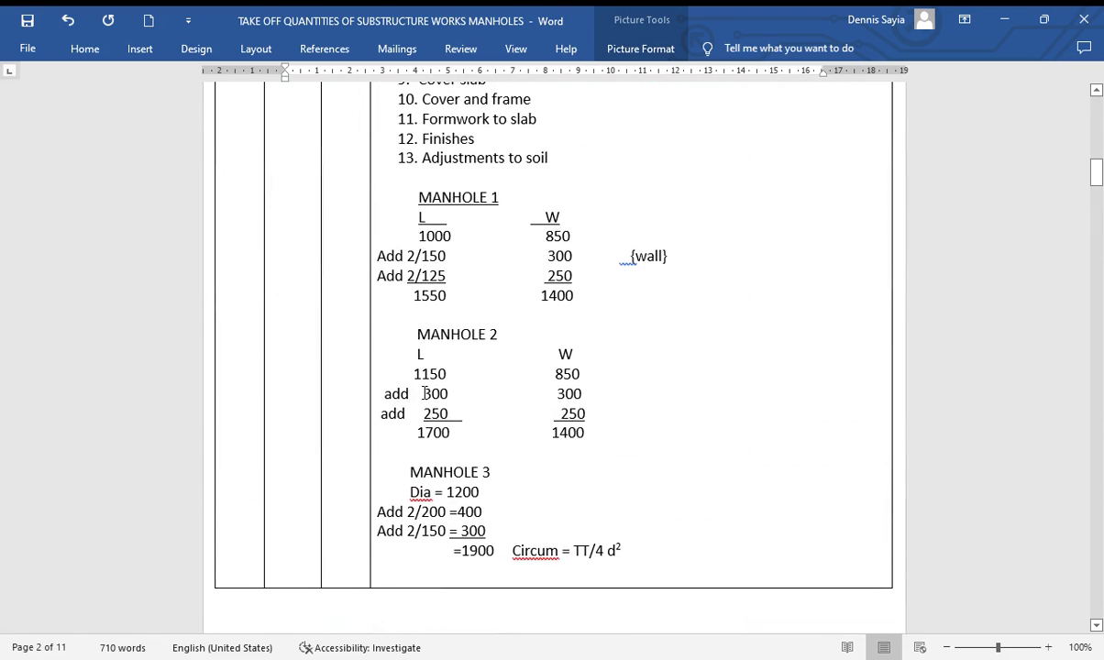
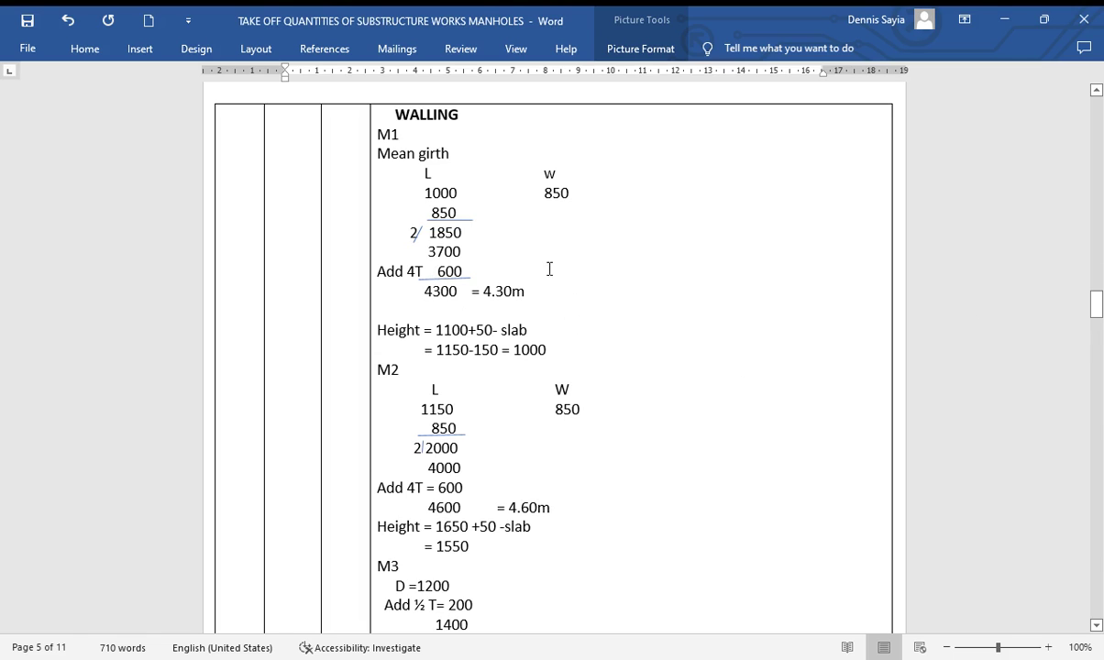
- Review the walling mean girth and height calculations against the invert levels, wall and cover slab details in the manhole schedule and section drawing
{"action": "scroll", "coordinate": [512, 332], "scroll_direction": "down", "scroll_amount": 1}
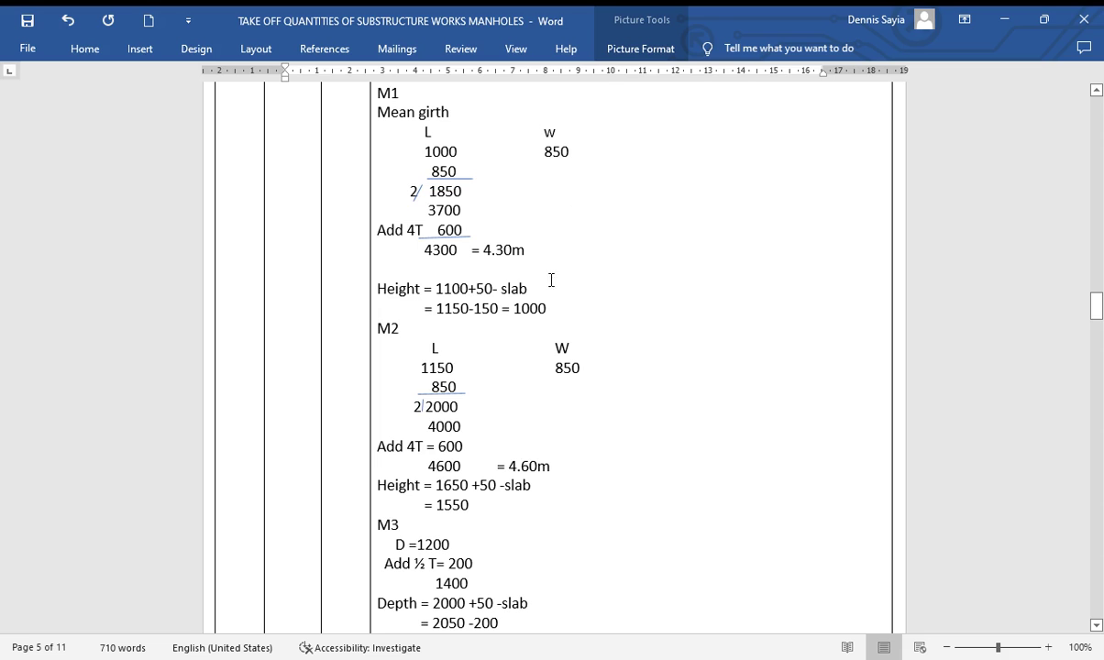
{"action": "scroll", "coordinate": [591, 310], "scroll_direction": "up", "scroll_amount": 20}
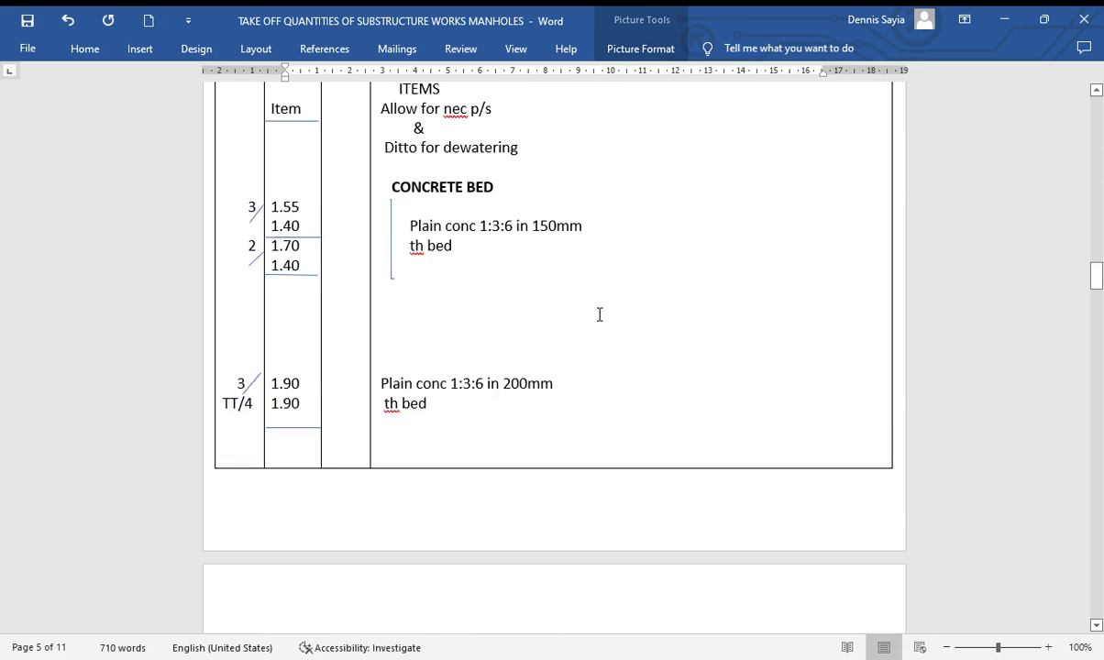
{"action": "scroll", "coordinate": [597, 299], "scroll_direction": "up", "scroll_amount": 20}
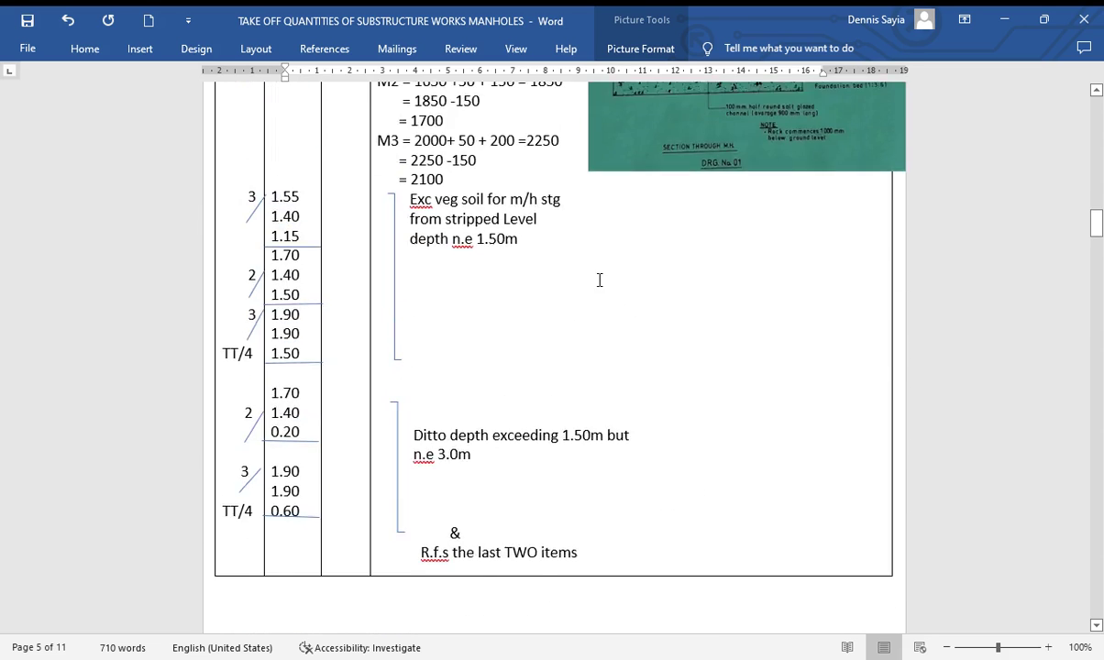
{"action": "scroll", "coordinate": [576, 272], "scroll_direction": "up", "scroll_amount": 20}
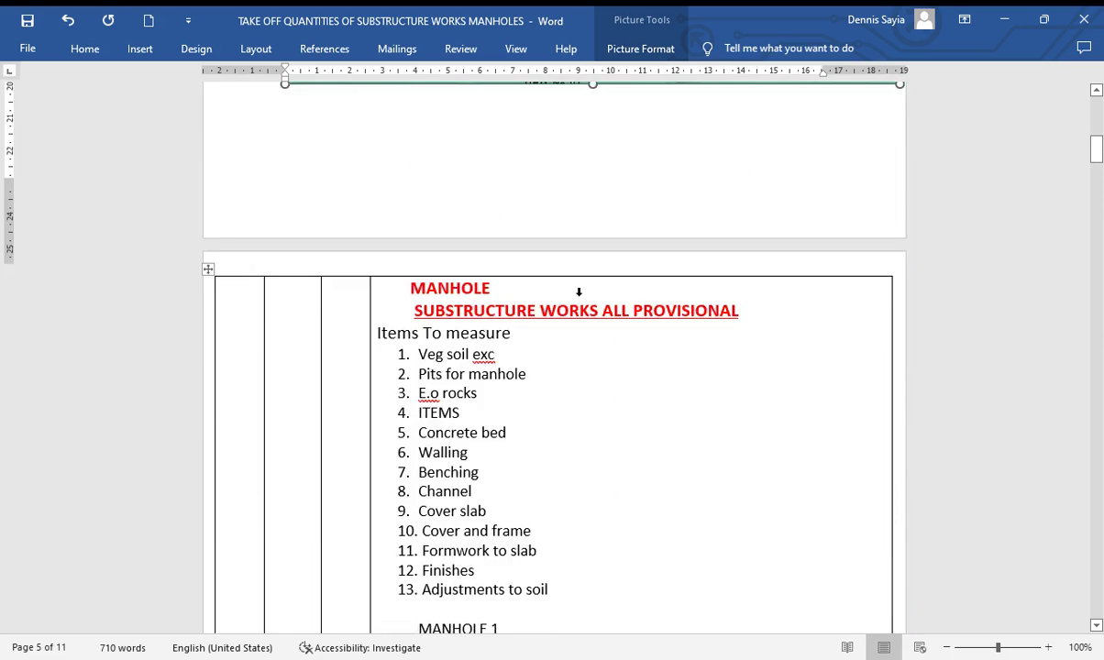
{"action": "left_click", "coordinate": [453, 376]}
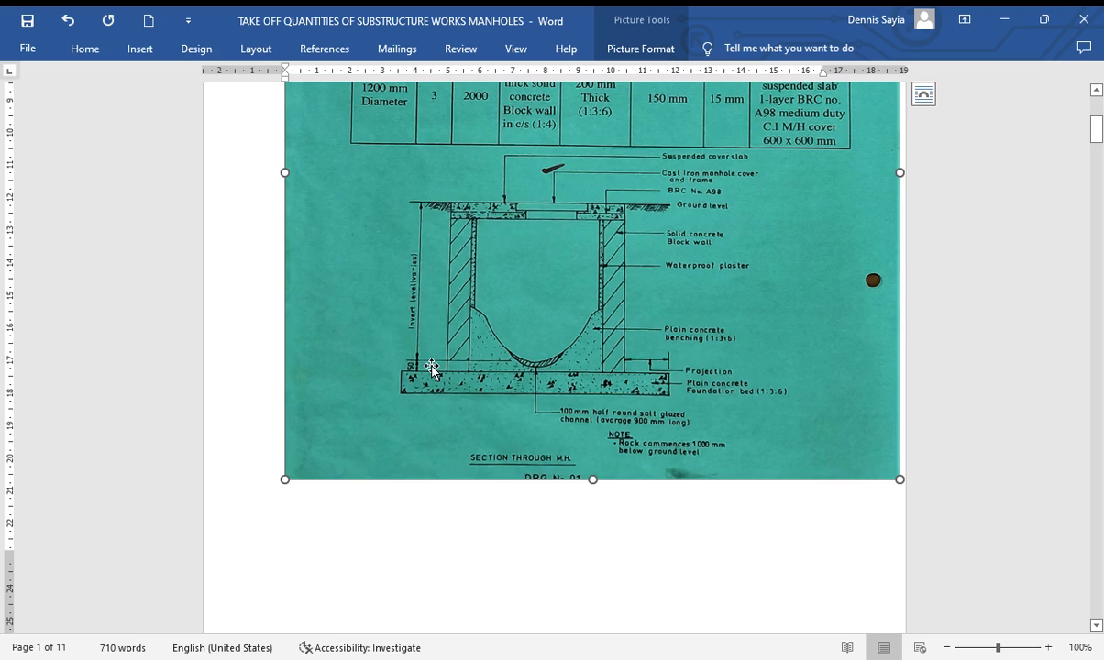
{"action": "scroll", "coordinate": [454, 273], "scroll_direction": "up", "scroll_amount": 3}
{"action": "scroll", "coordinate": [456, 277], "scroll_direction": "up", "scroll_amount": 3}
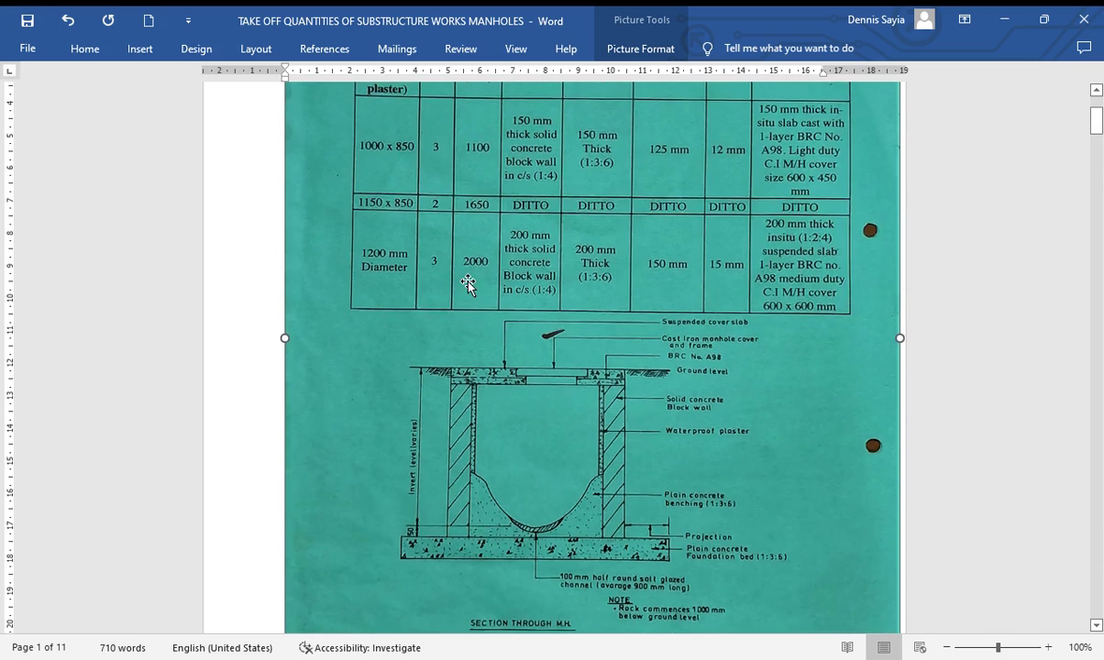
{"action": "scroll", "coordinate": [474, 284], "scroll_direction": "down", "scroll_amount": 5}
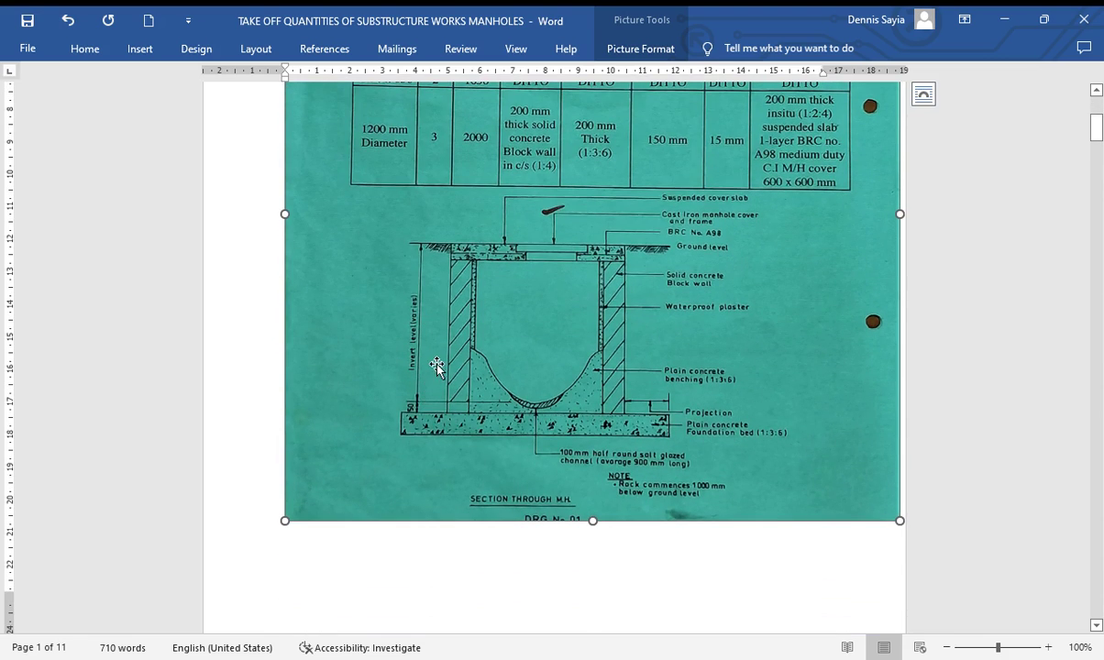
{"action": "scroll", "coordinate": [463, 320], "scroll_direction": "up", "scroll_amount": 1}
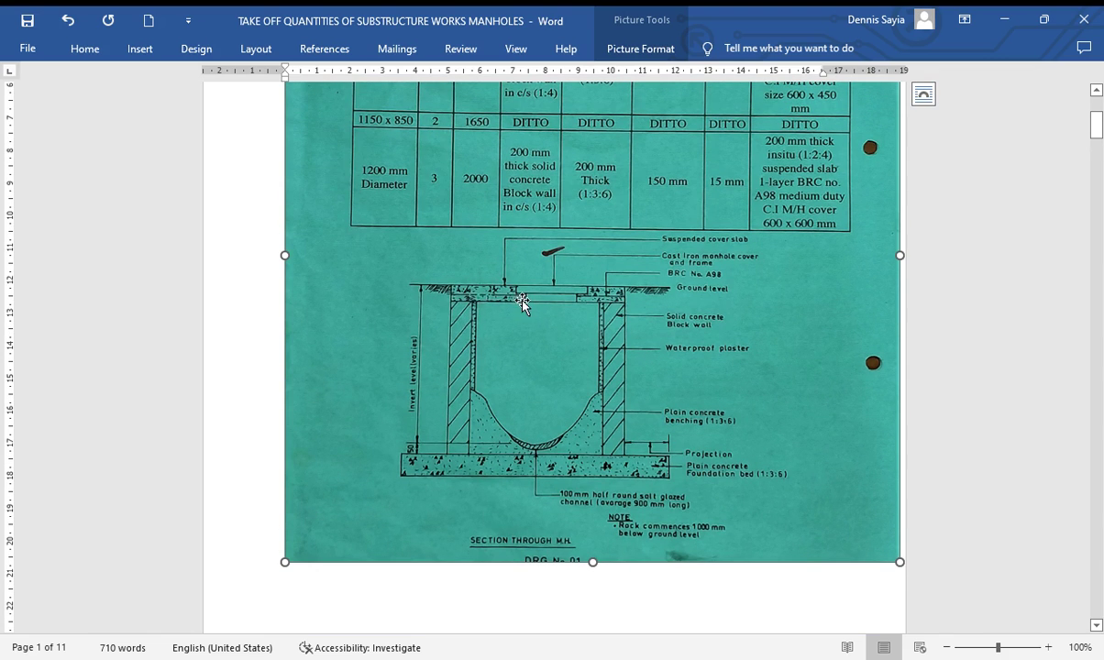
{"action": "scroll", "coordinate": [550, 303], "scroll_direction": "up", "scroll_amount": 3}
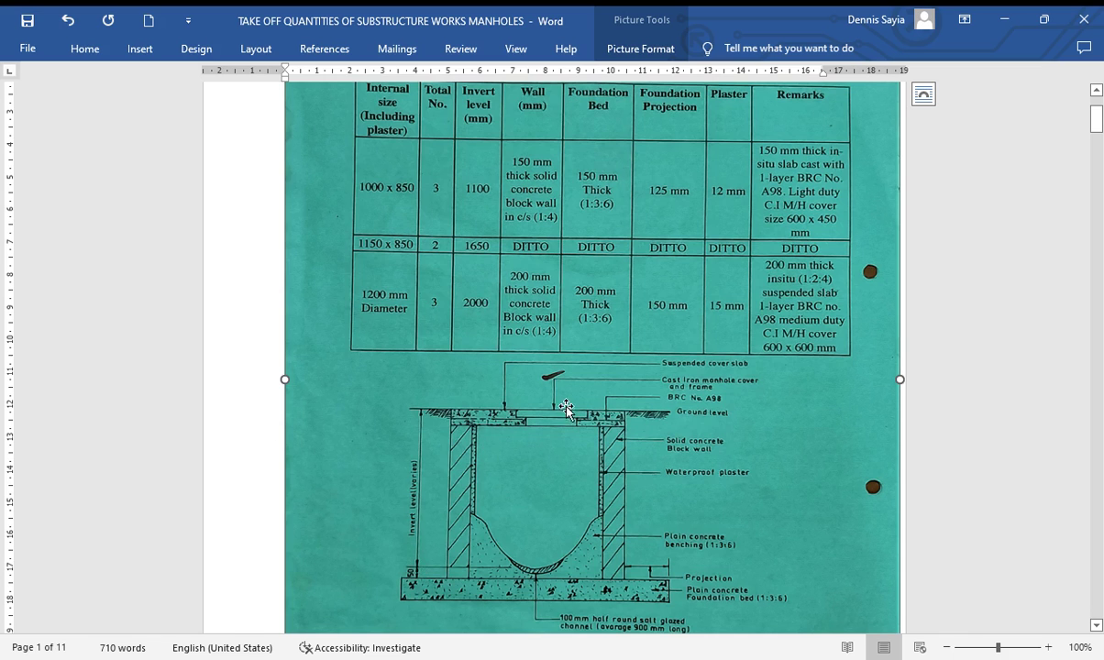
{"action": "scroll", "coordinate": [562, 168], "scroll_direction": "down", "scroll_amount": 9}
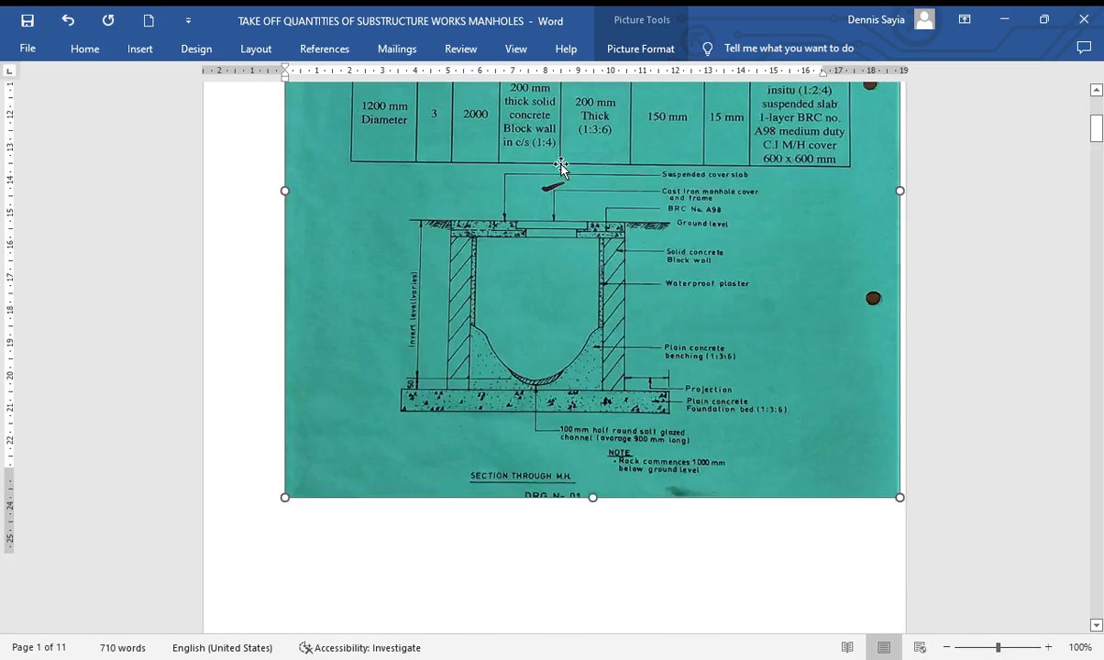
- Review the M2 and M3 walling girth, height and depth calculations and the booked dimensions for the 150 mm and 200 mm thick S.C.B walls
{"action": "scroll", "coordinate": [574, 188], "scroll_direction": "down", "scroll_amount": 20}
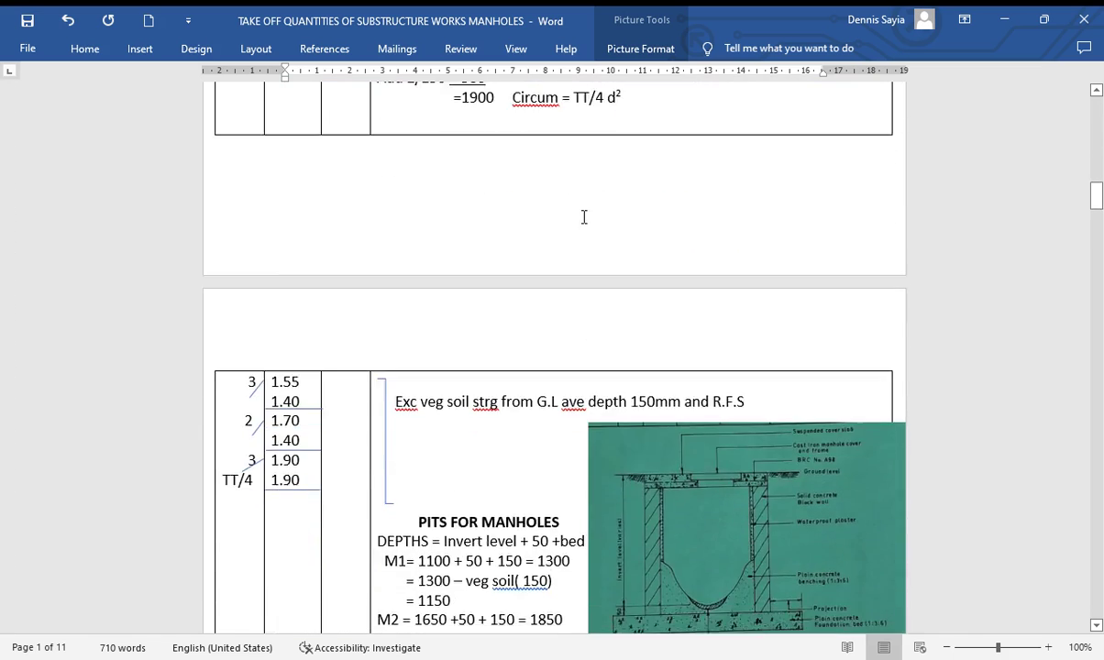
{"action": "scroll", "coordinate": [577, 221], "scroll_direction": "down", "scroll_amount": 20}
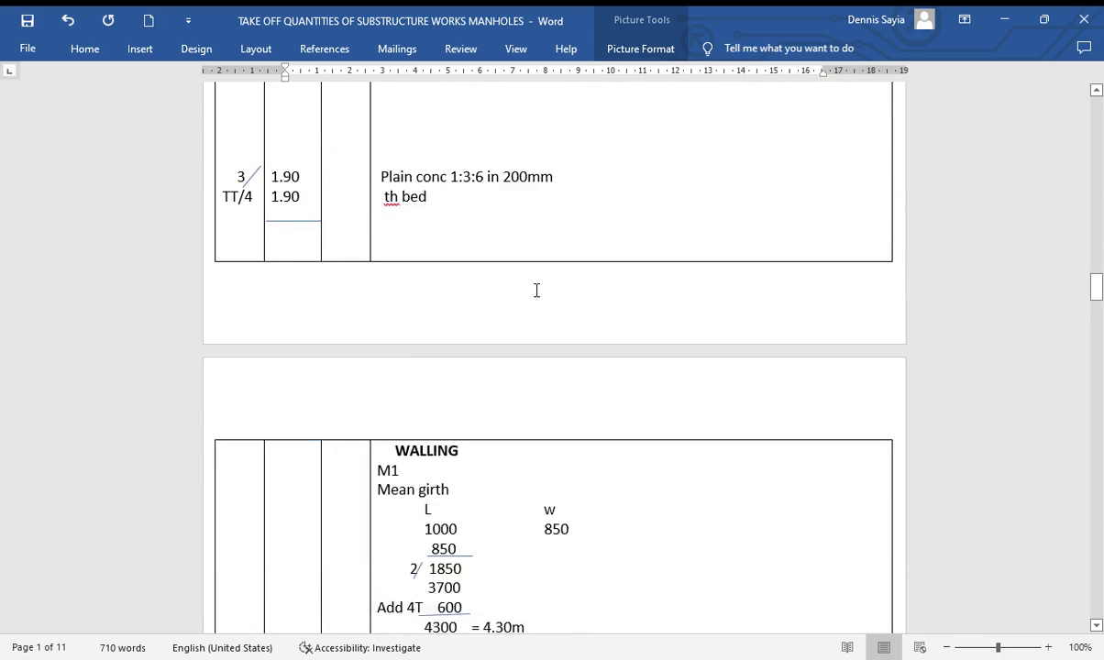
{"action": "scroll", "coordinate": [530, 287], "scroll_direction": "down", "scroll_amount": 4}
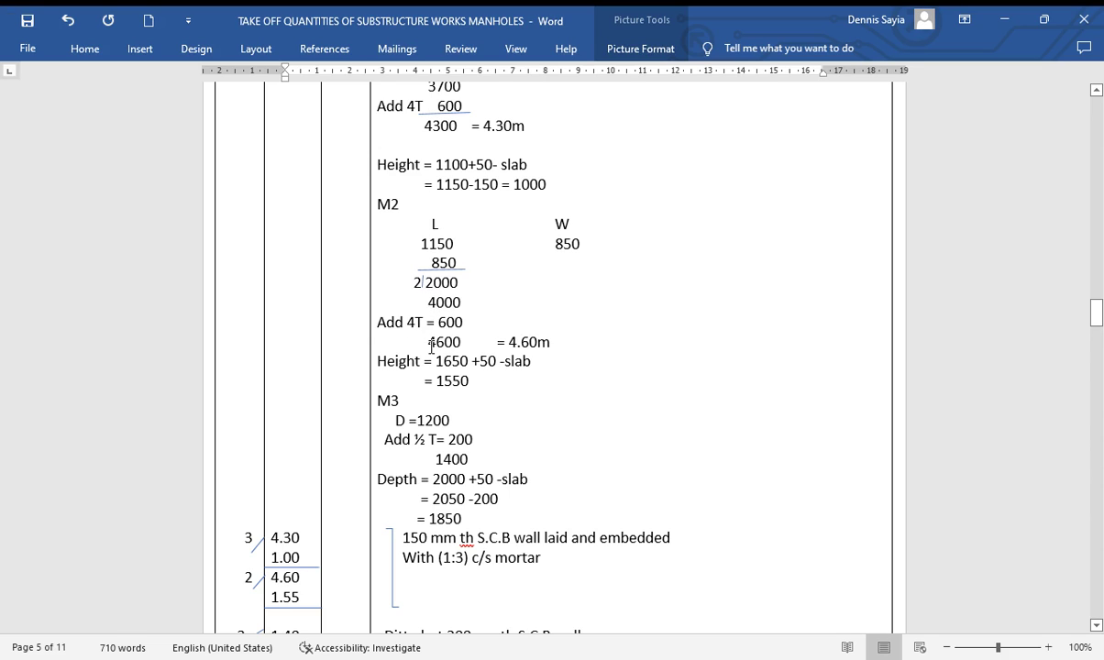
{"action": "scroll", "coordinate": [426, 350], "scroll_direction": "down", "scroll_amount": 2}
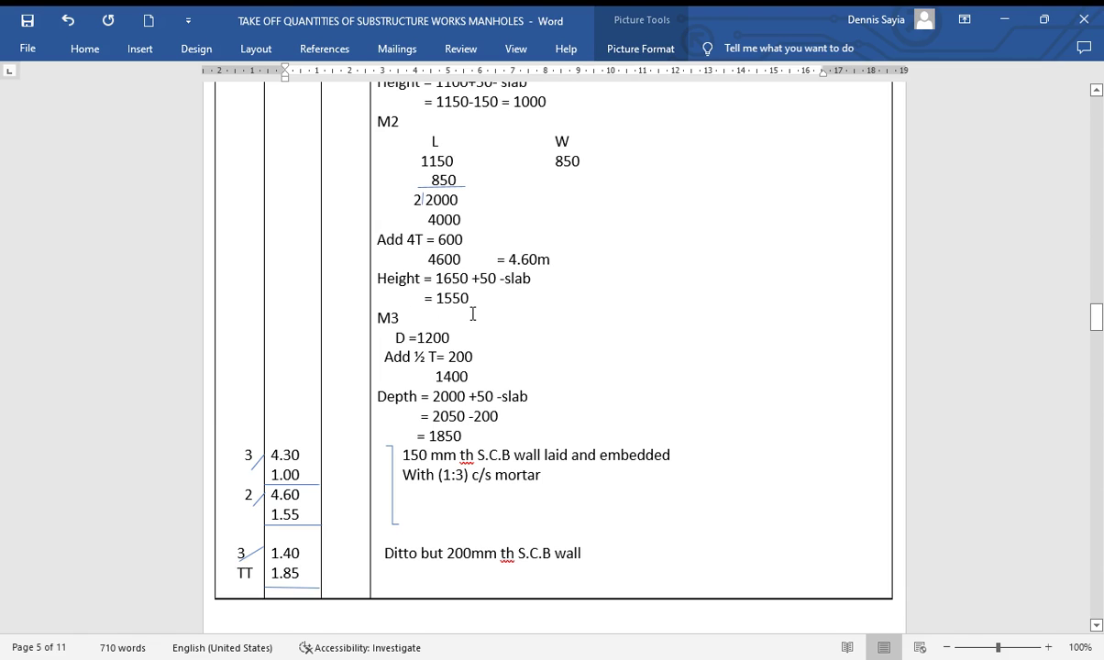
{"action": "scroll", "coordinate": [466, 300], "scroll_direction": "down", "scroll_amount": 2}
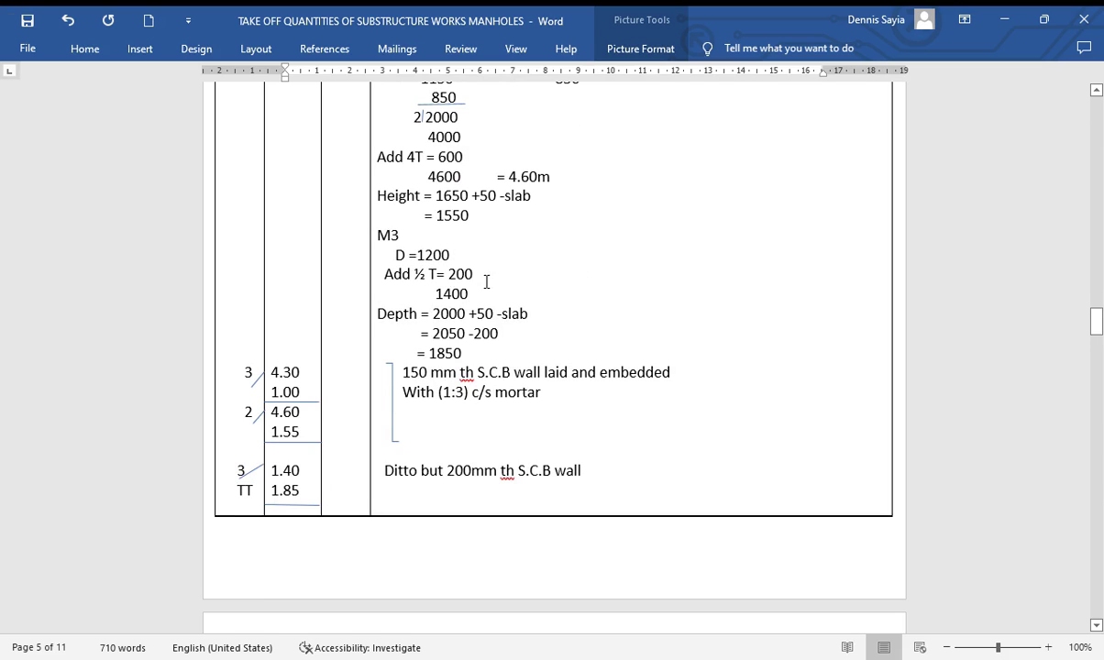
{"action": "scroll", "coordinate": [487, 281], "scroll_direction": "up", "scroll_amount": 2}
{"action": "scroll", "coordinate": [458, 304], "scroll_direction": "down", "scroll_amount": 1}
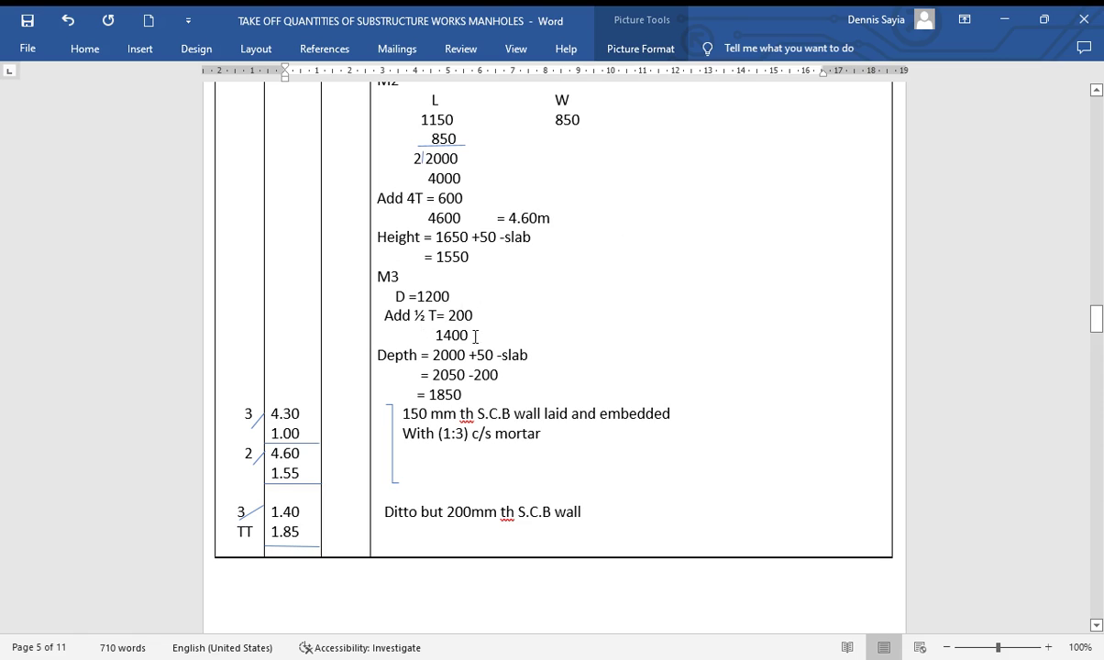
{"action": "scroll", "coordinate": [473, 332], "scroll_direction": "down", "scroll_amount": 2}
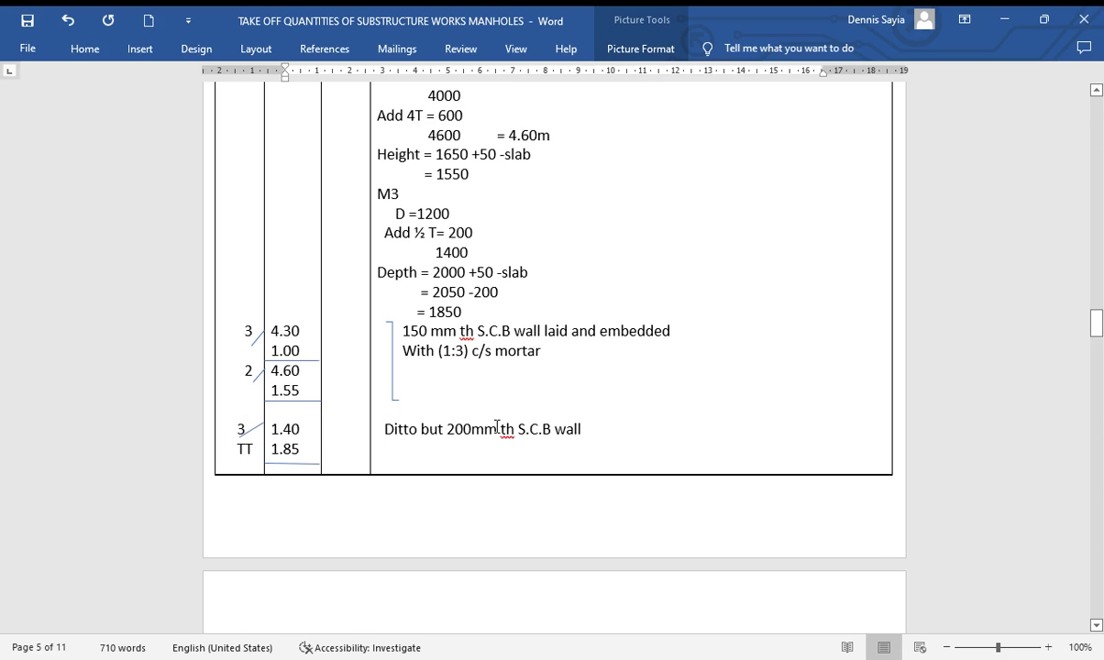
- Examine the benching query sheet, average height calculation and plain concrete 1:3:6 benching items against the manhole section drawing
{"action": "scroll", "coordinate": [515, 398], "scroll_direction": "down", "scroll_amount": 6}
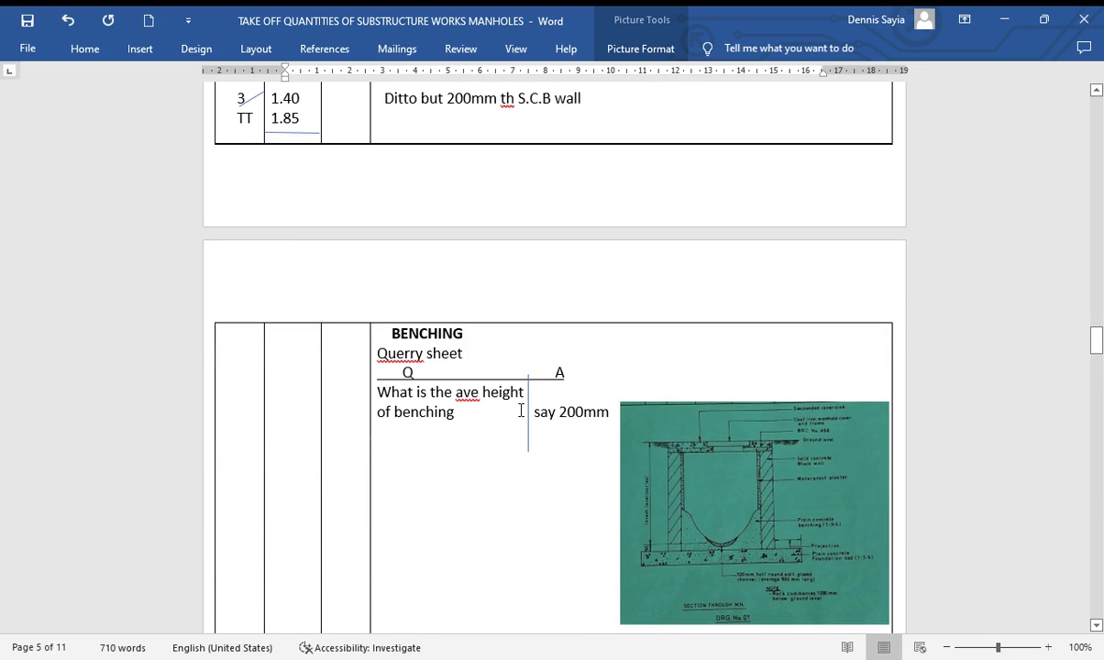
{"action": "scroll", "coordinate": [520, 411], "scroll_direction": "down", "scroll_amount": 2}
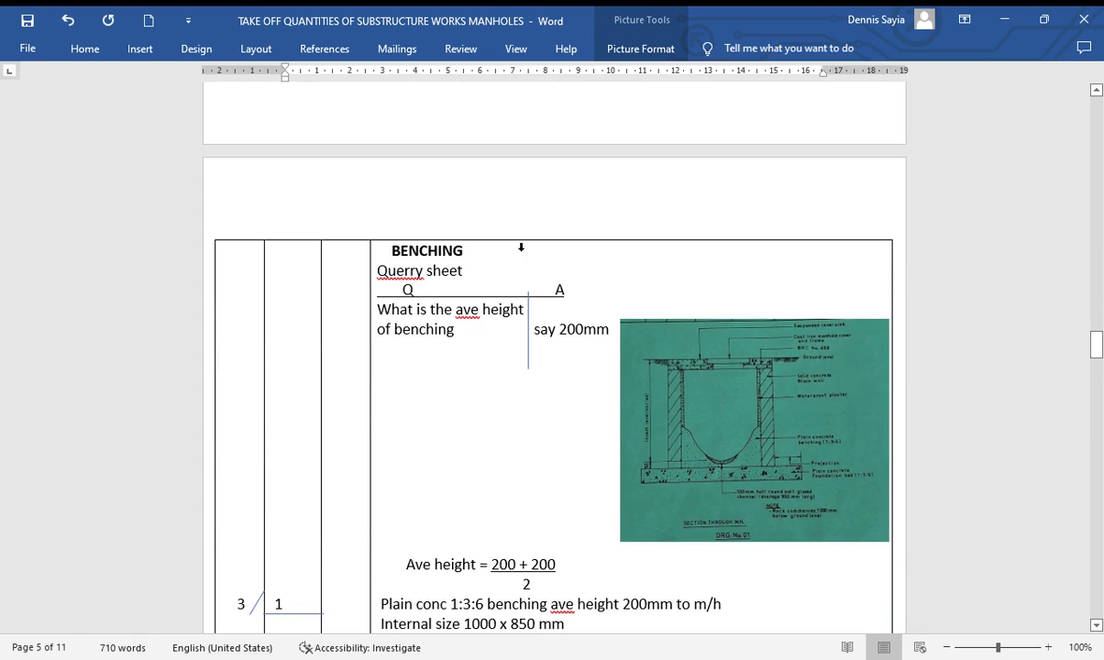
{"action": "scroll", "coordinate": [505, 322], "scroll_direction": "down", "scroll_amount": 2}
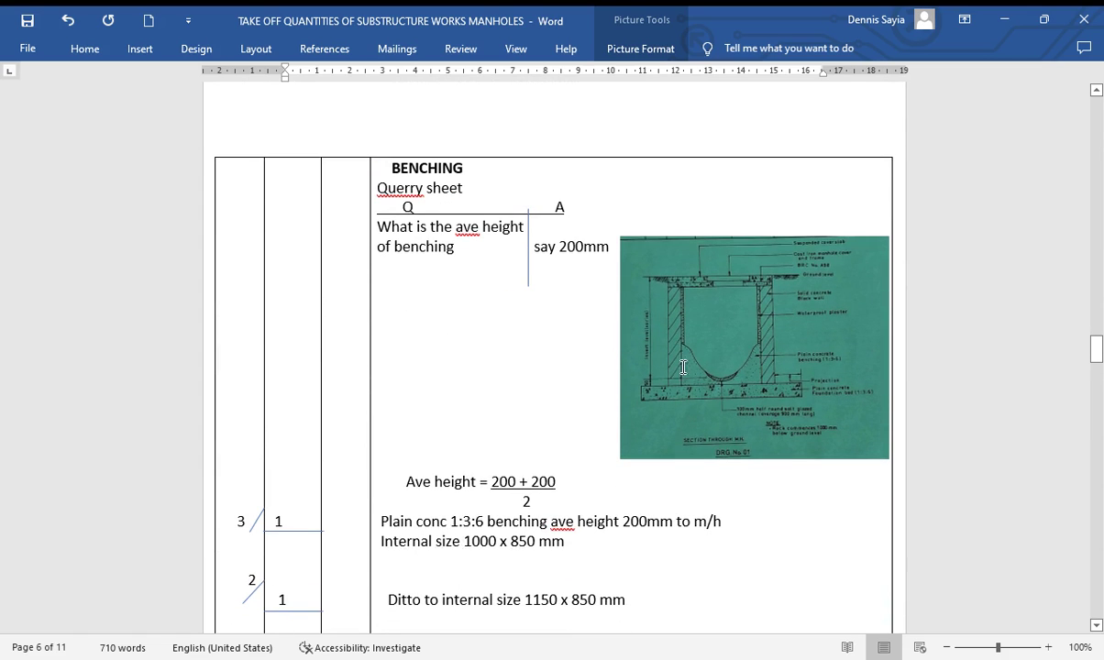